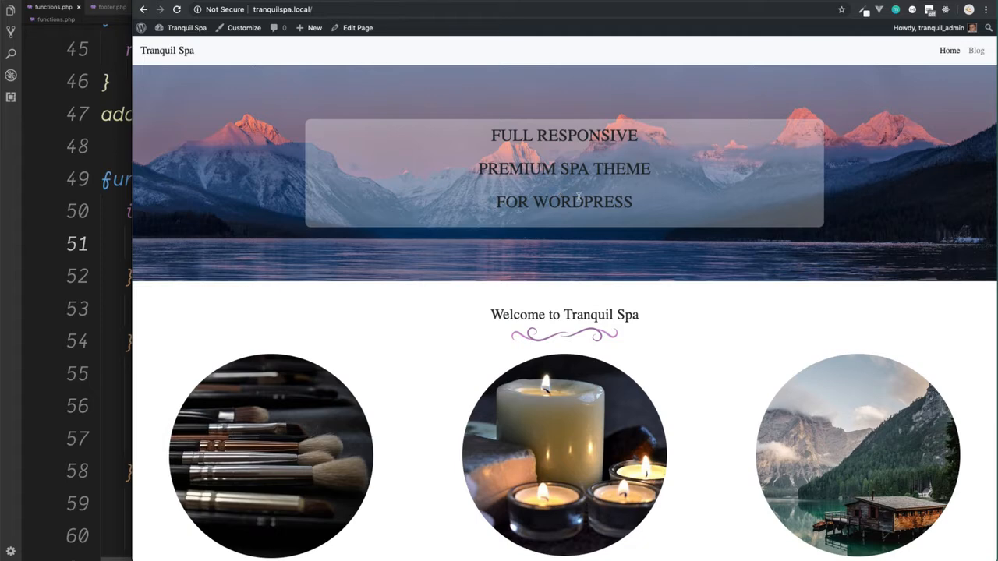
# Step: Look through the Tranquil Spa front page from the header text to the price list, and view the Advanced Custom Fields website
pyautogui.moveTo(580, 197); pyautogui.dragTo(507, 137)
pyautogui.scroll(-5, 581, 254)
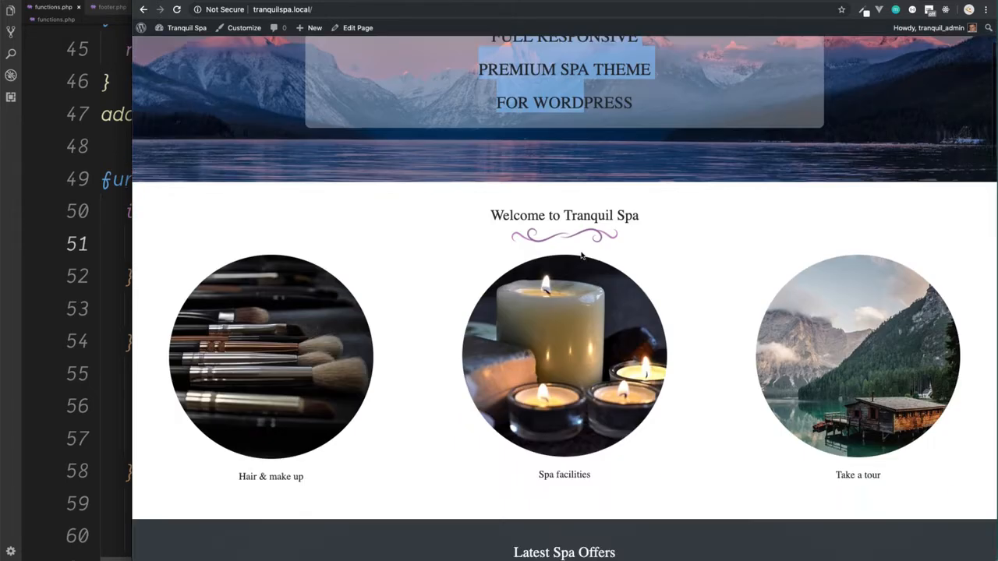
pyautogui.scroll(-2, 581, 254)
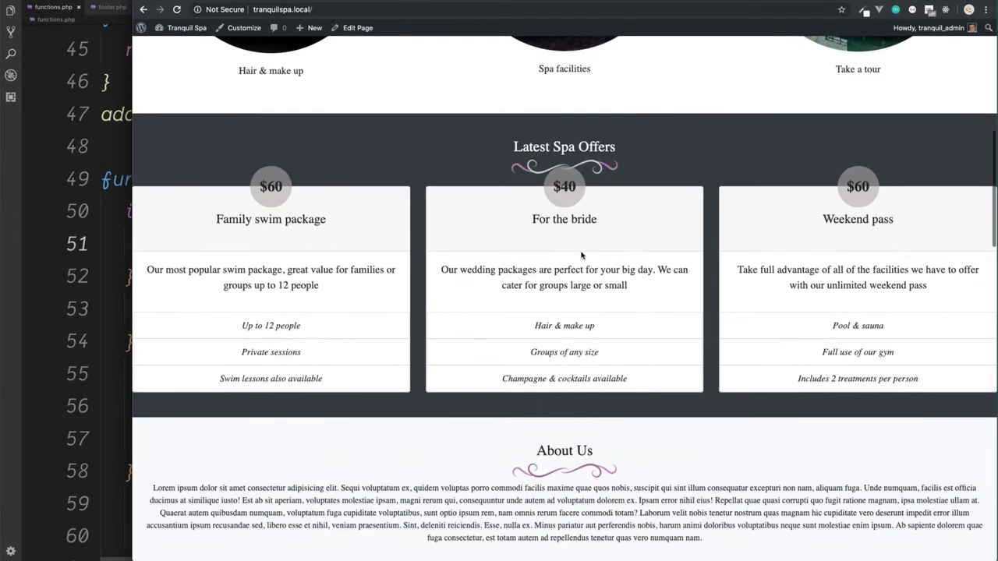
pyautogui.scroll(-3, 581, 254)
pyautogui.scroll(-3, 581, 254)
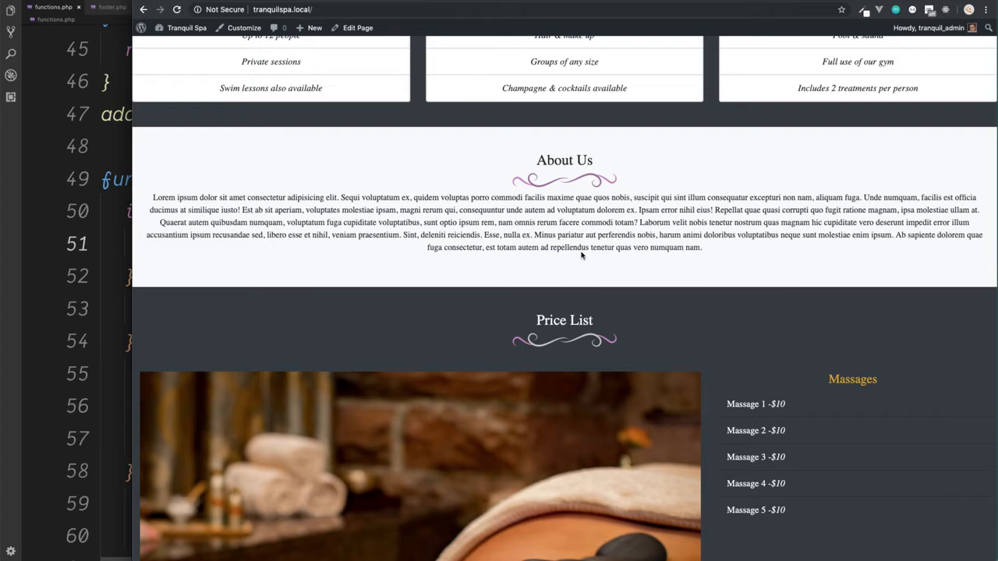
pyautogui.click(490, 1)
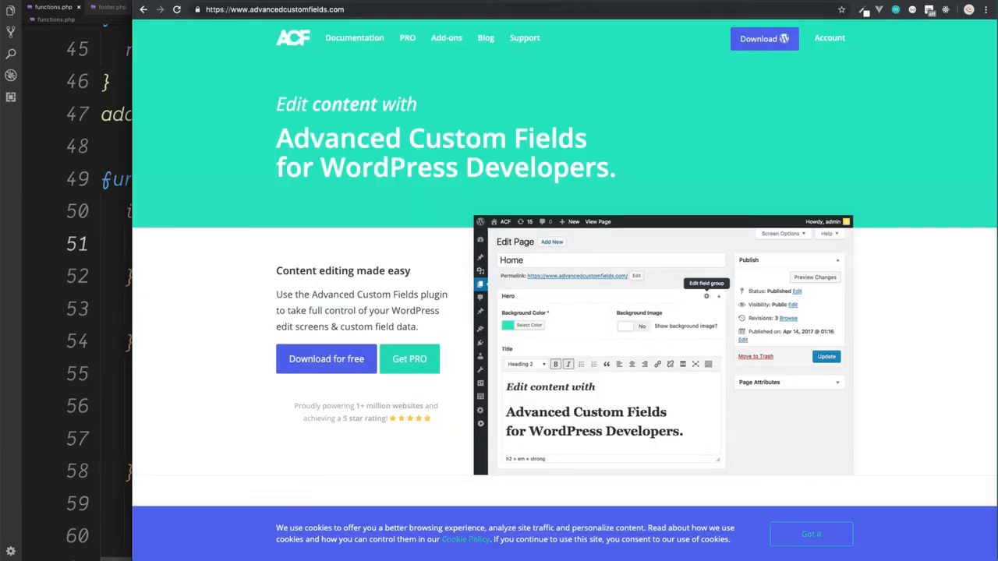
pyautogui.moveTo(250, 9); pyautogui.dragTo(328, 8)
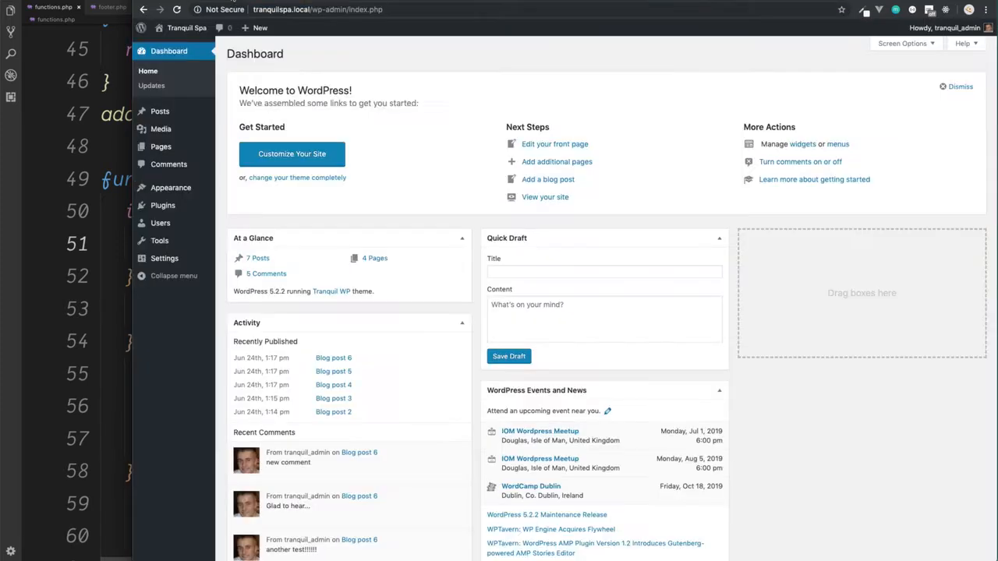
# Step: Search for "advanced" among the new plugins available for the Tranquil Spa site
pyautogui.moveTo(183, 213)
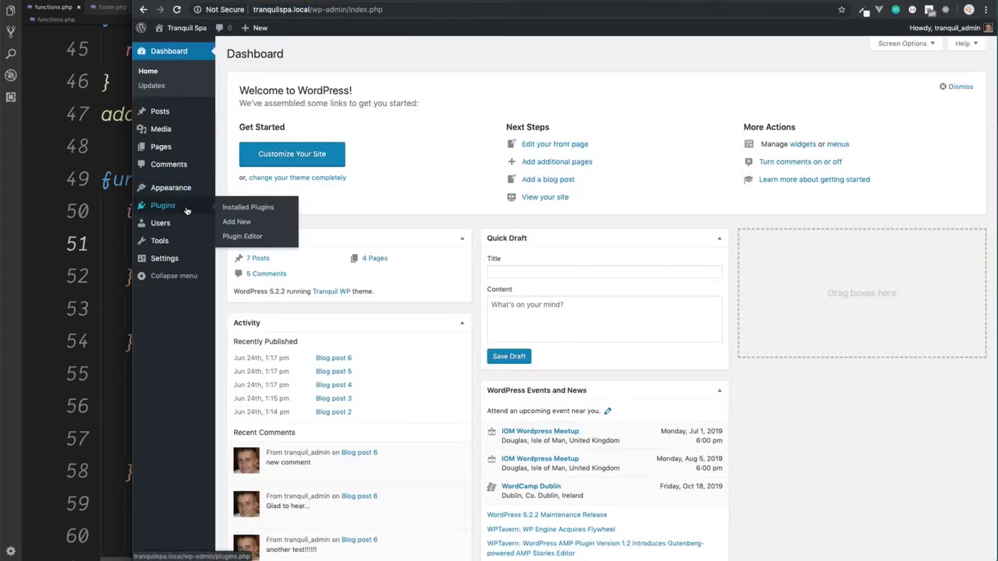
pyautogui.click(238, 222)
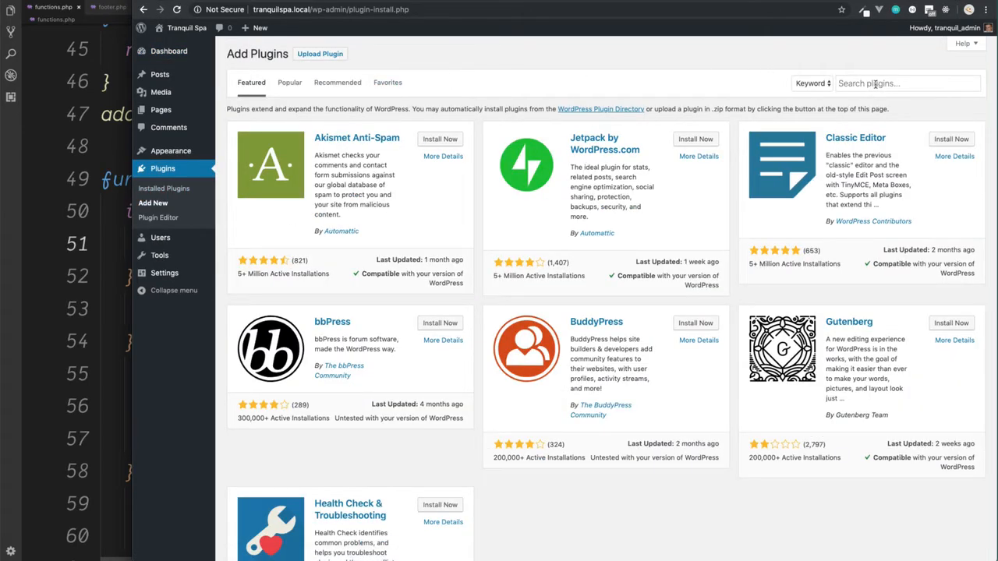
pyautogui.click(876, 83)
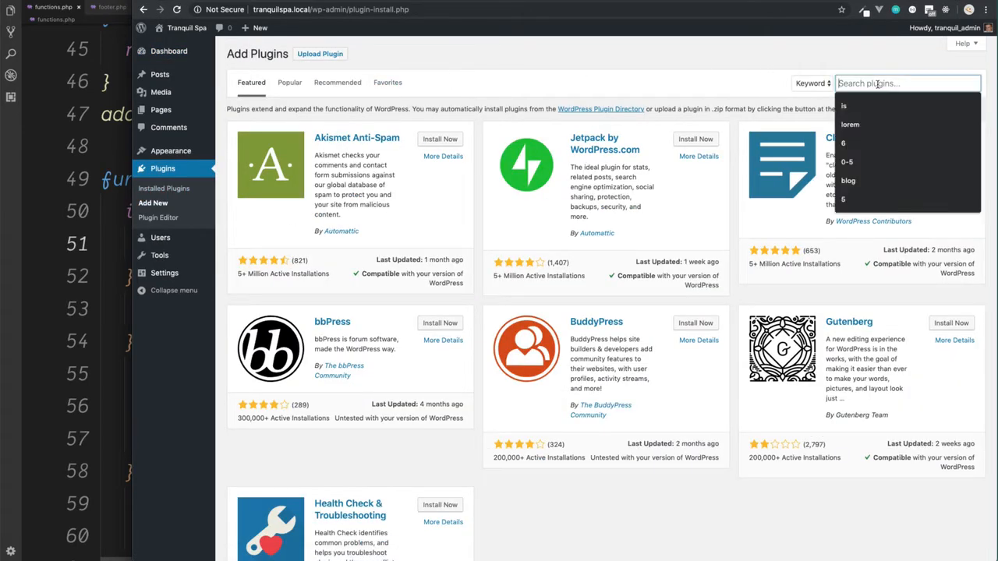
pyautogui.write('adv')
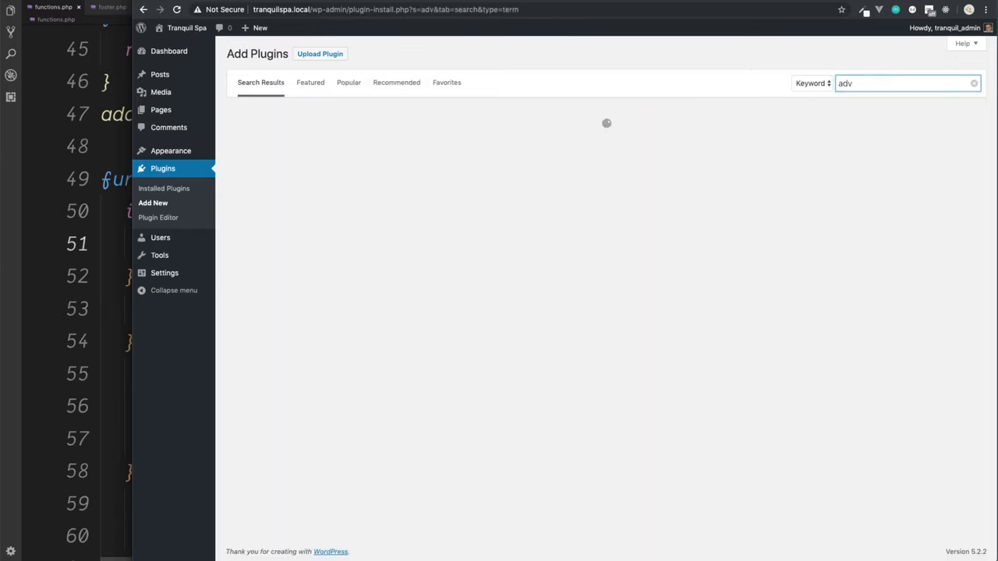
pyautogui.write('anced')
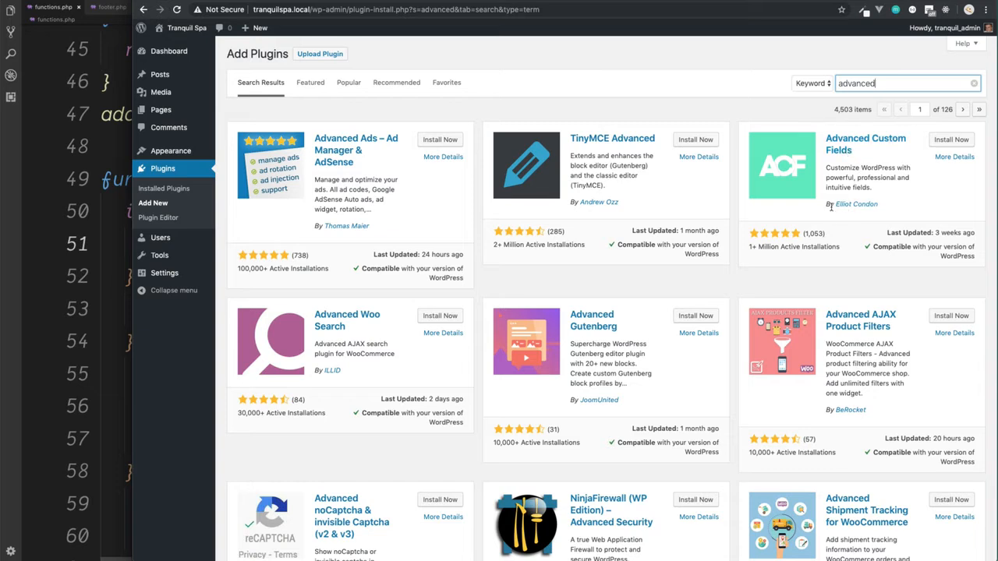
# Step: Install and activate the Advanced Custom Fields plugin
pyautogui.click(951, 141)
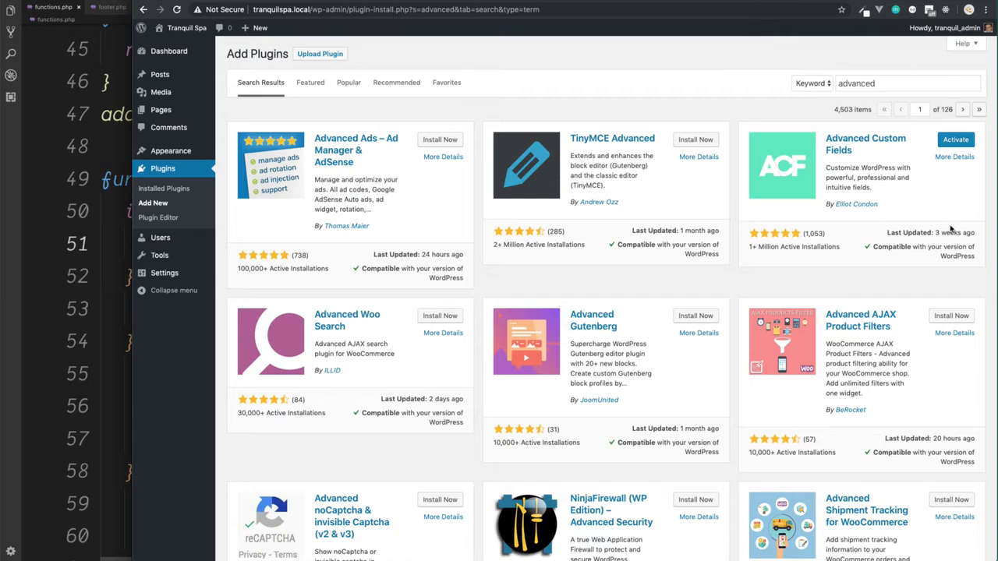
pyautogui.moveTo(874, 247); pyautogui.dragTo(975, 254)
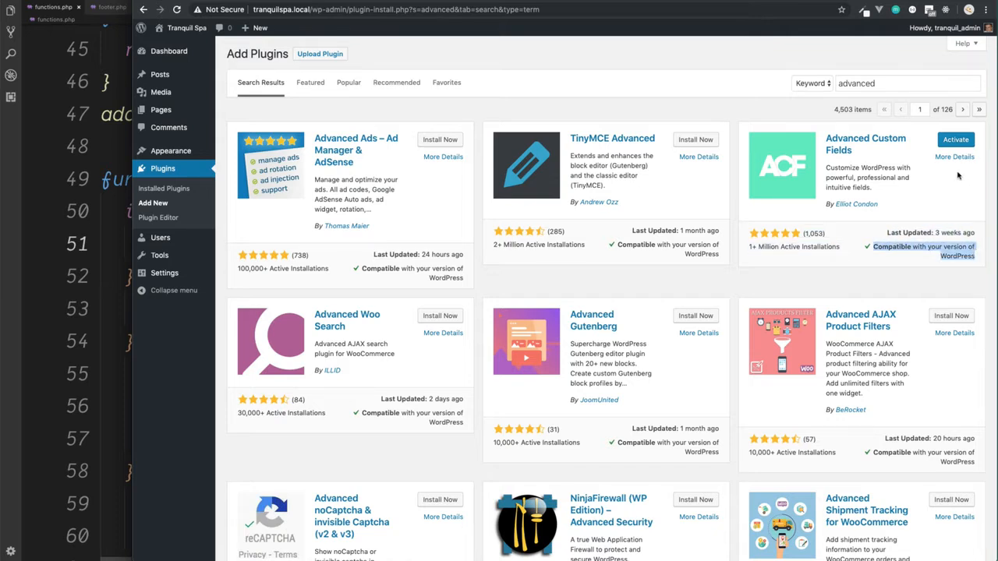
pyautogui.click(956, 141)
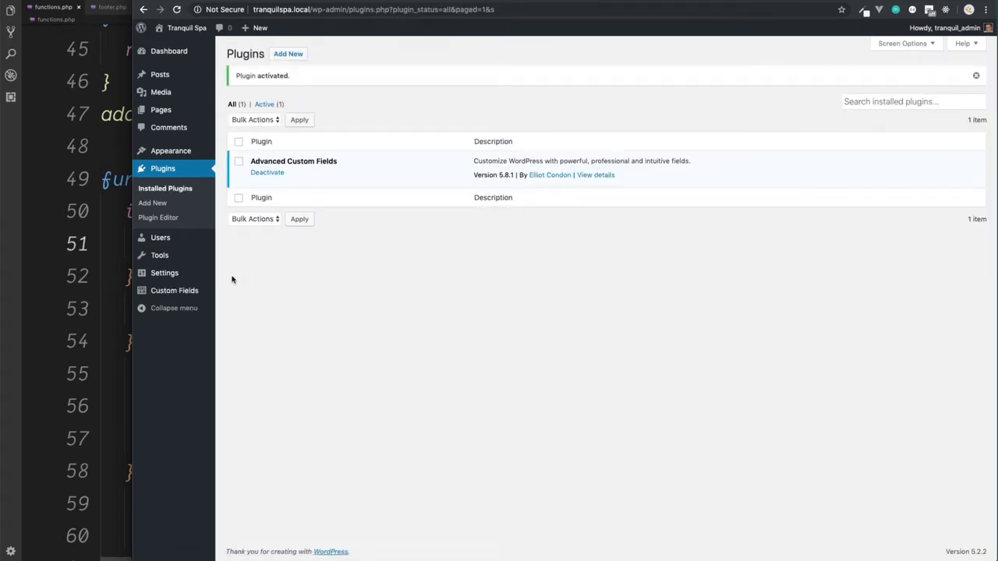
# Step: Create a new custom field group titled "Front Page"
pyautogui.moveTo(179, 294)
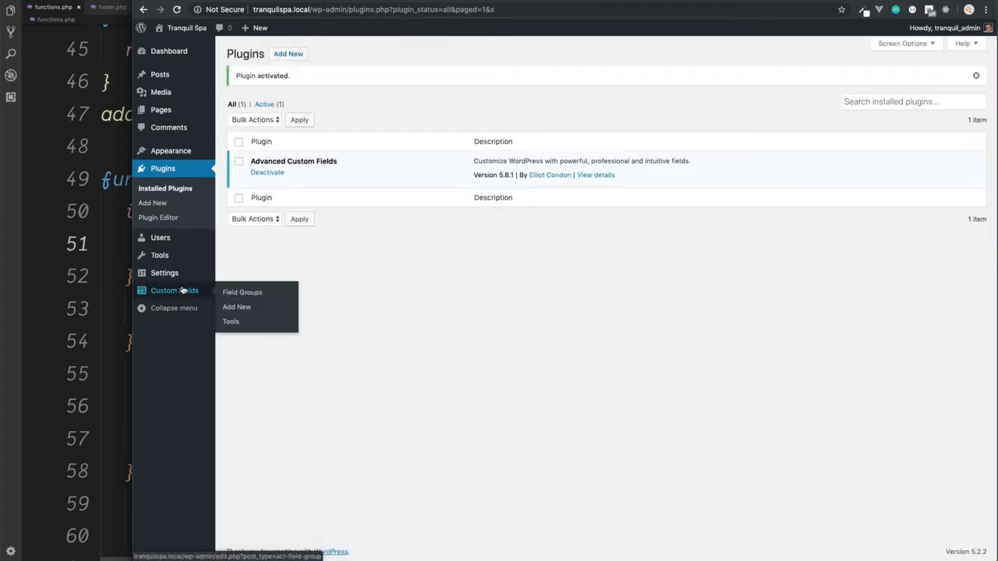
pyautogui.click(182, 290)
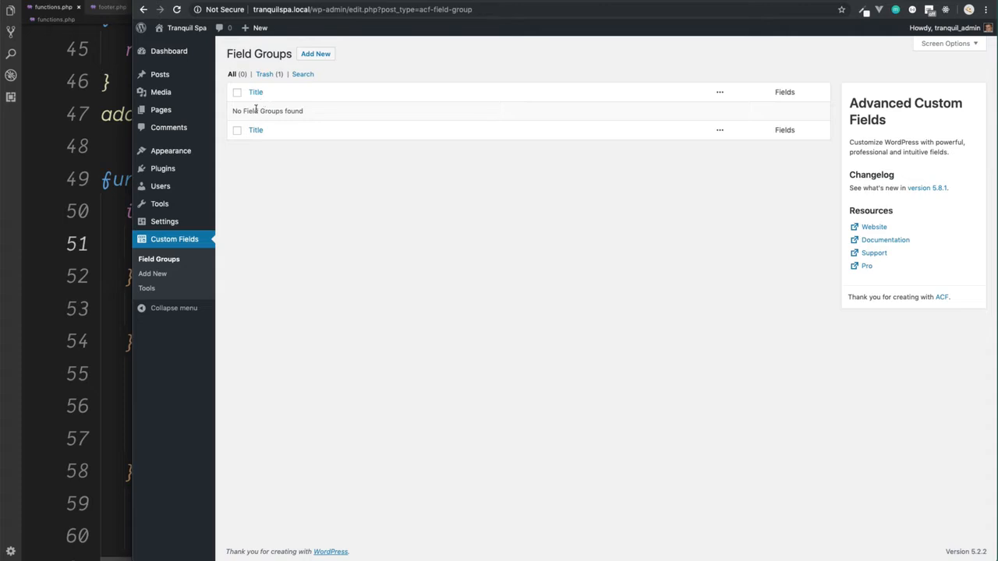
pyautogui.click(316, 56)
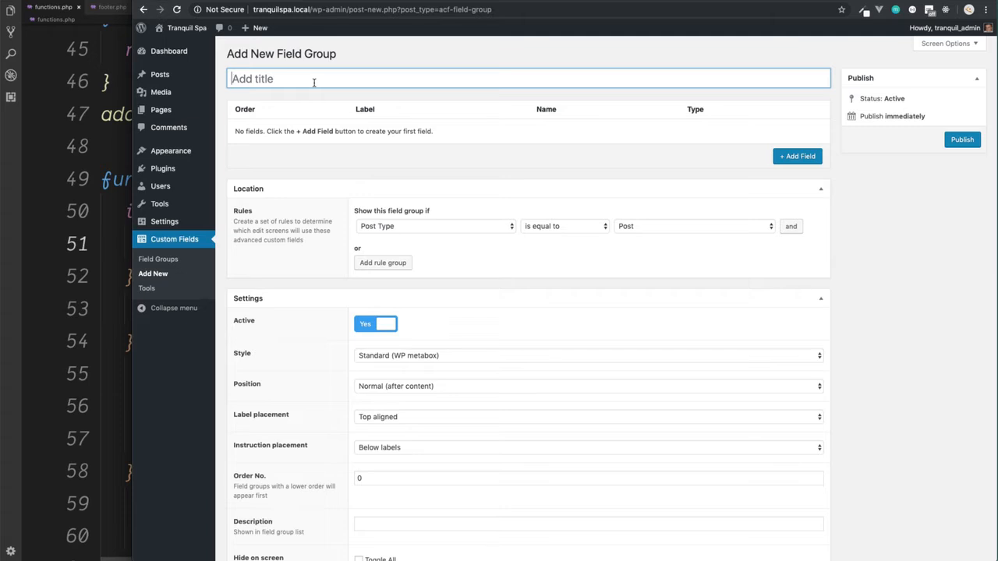
pyautogui.write('Front Page')
# Step: Set the field group's location rule to Page Type is equal to Front Page
pyautogui.scroll(-1, 444, 191)
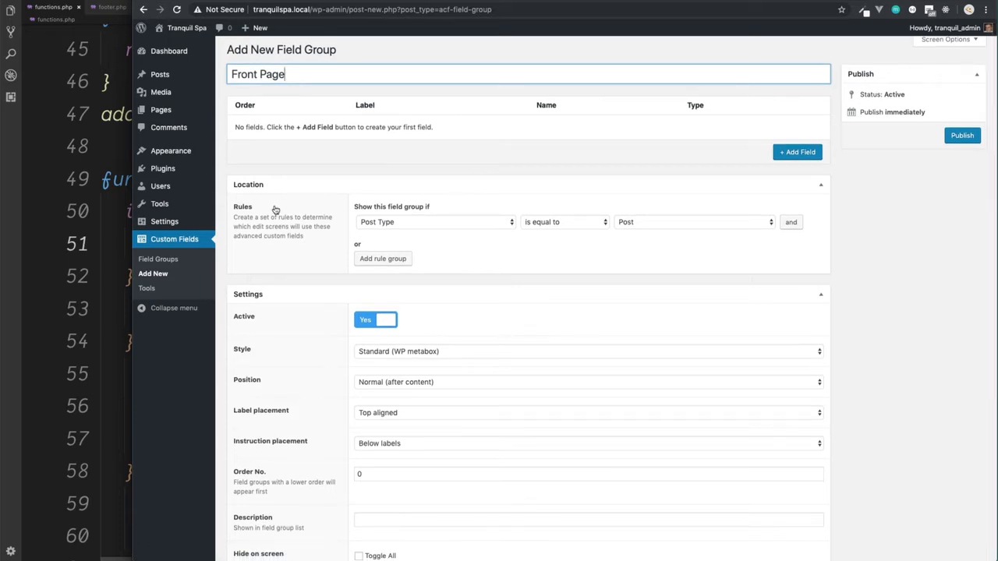
pyautogui.click(419, 226)
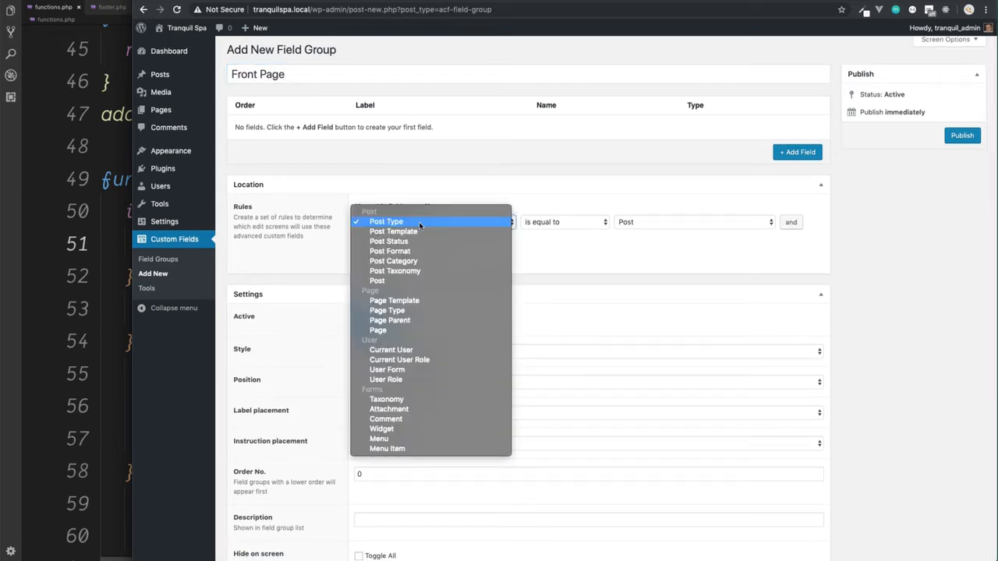
pyautogui.click(429, 311)
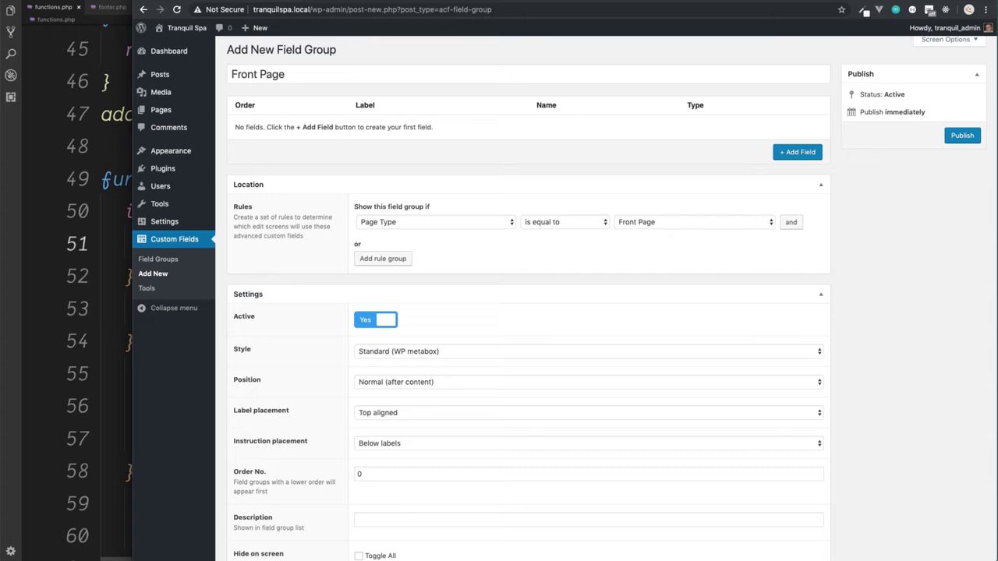
# Step: Check the header text on the site's front page, and add a field labelled "Header Text" to the field group
pyautogui.click(410, 1)
pyautogui.scroll(10, 499, 306)
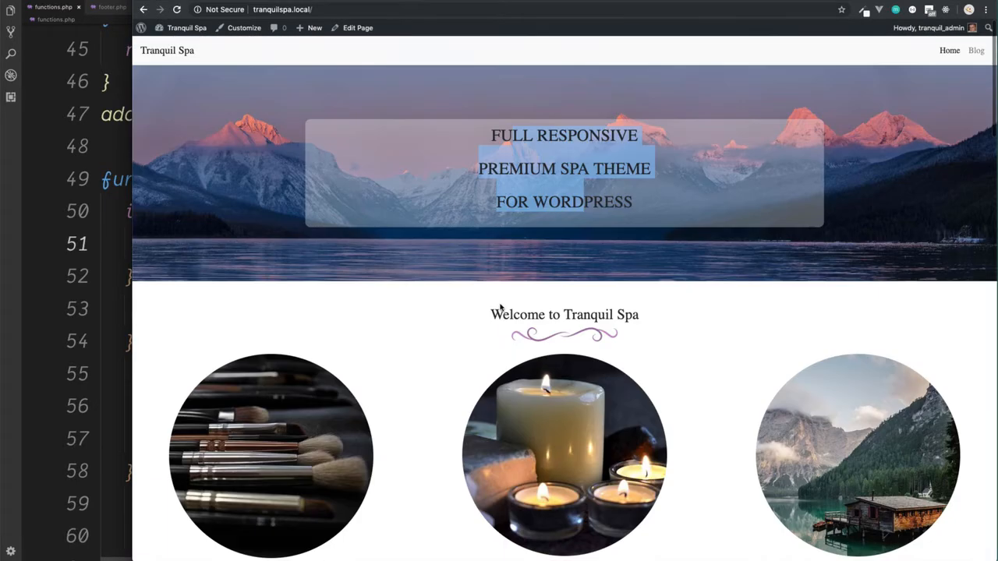
pyautogui.click(563, 171)
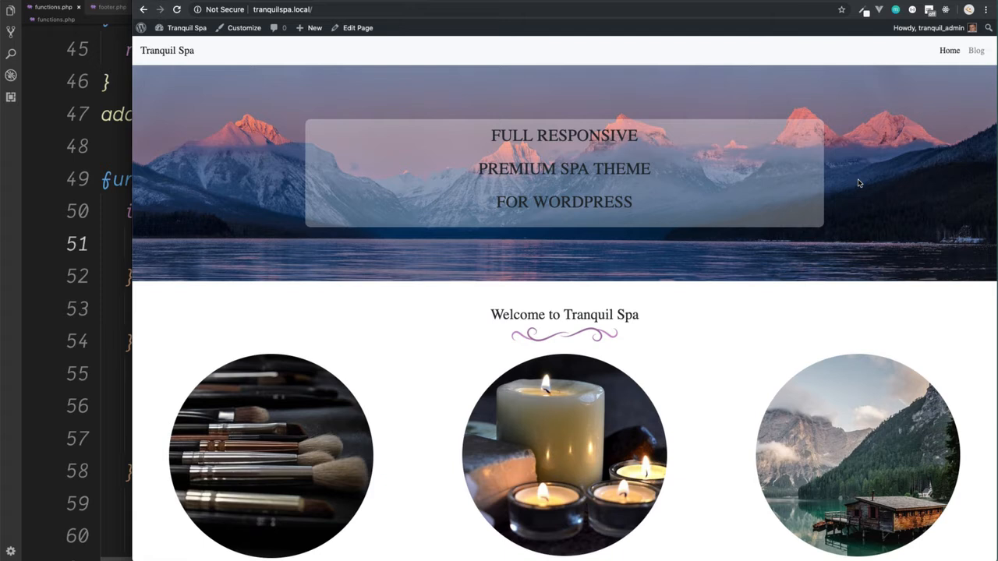
pyautogui.moveTo(633, 208); pyautogui.dragTo(487, 140)
pyautogui.press('super+c')
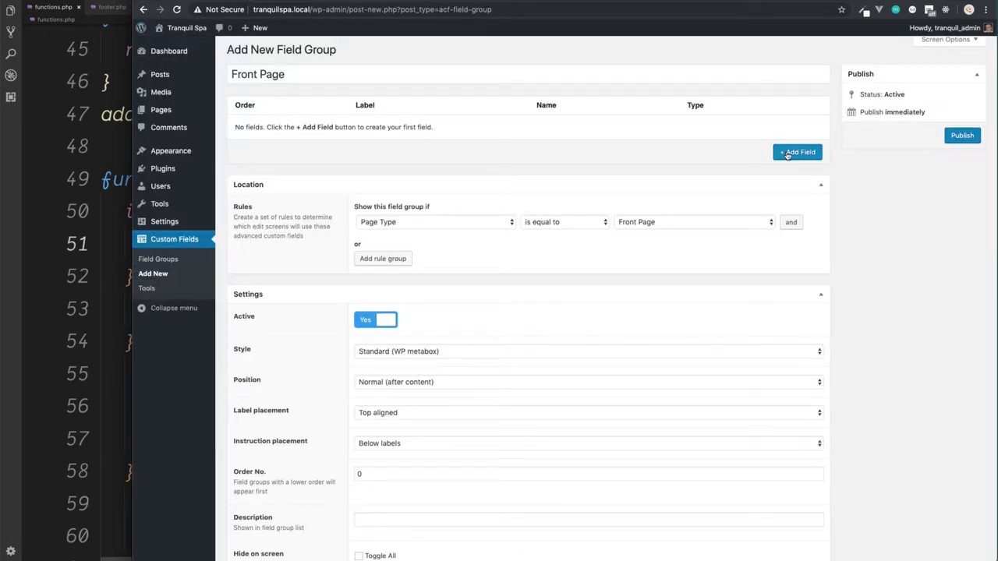
pyautogui.click(788, 154)
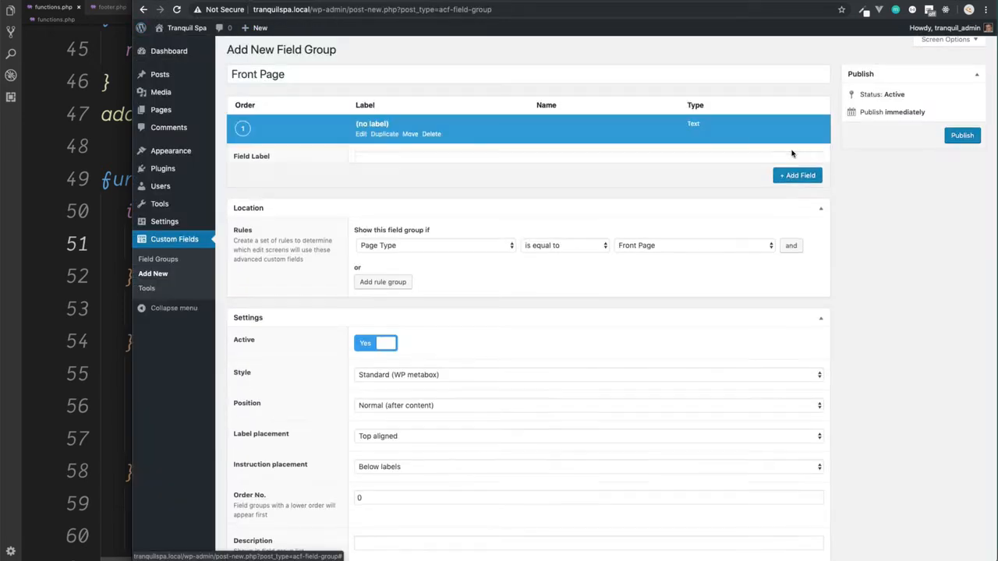
pyautogui.click(380, 157)
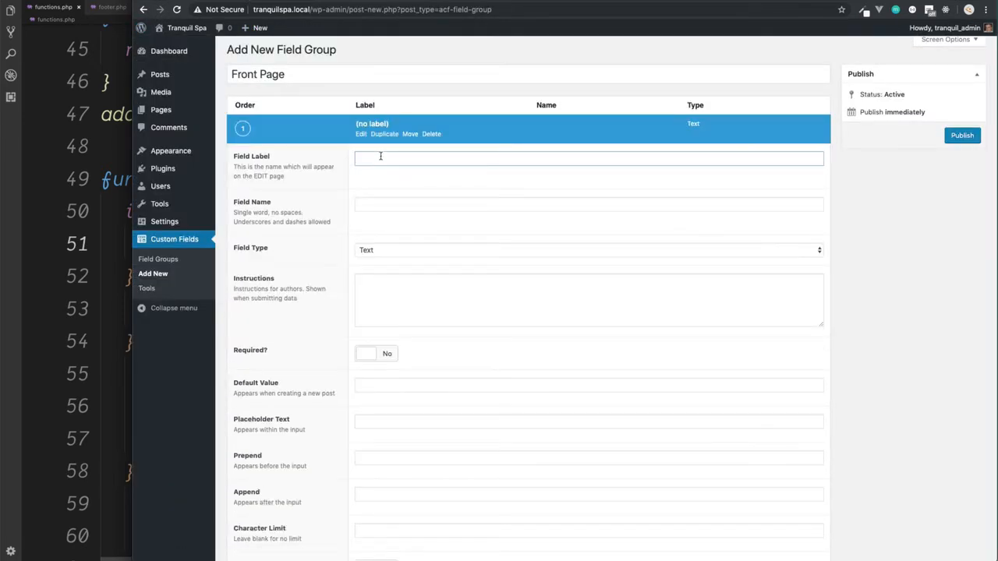
pyautogui.write('Header Text')
# Step: Set the Header Text field's name to header_text_front_page and its type to Text Area
pyautogui.click(372, 205)
pyautogui.click(410, 204)
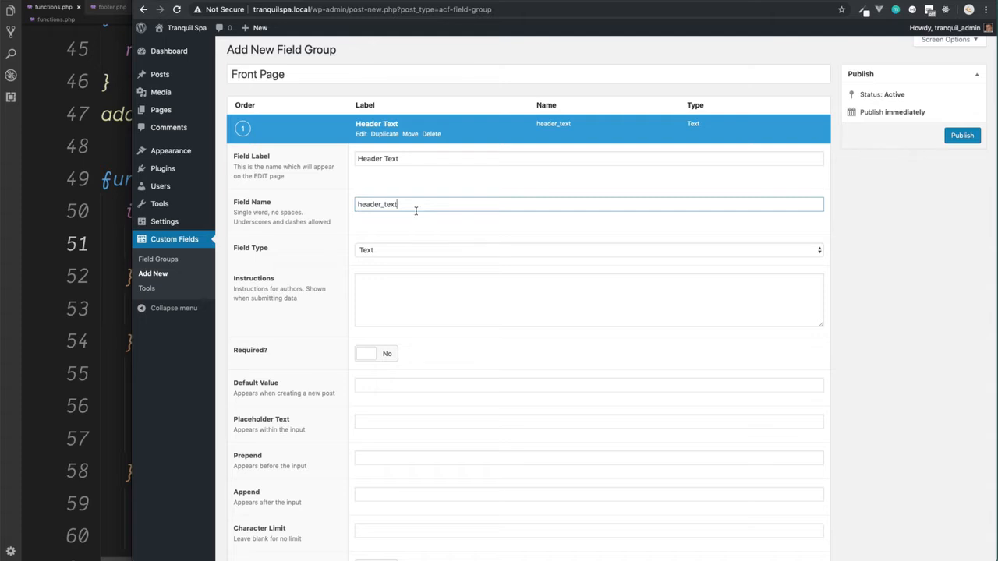
pyautogui.write('_front_page')
pyautogui.click(421, 251)
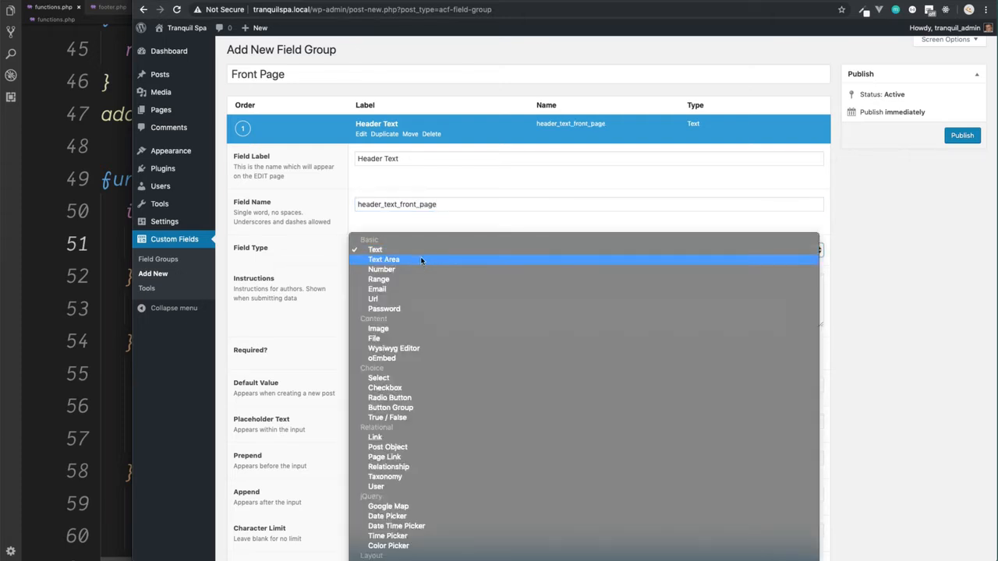
pyautogui.click(421, 260)
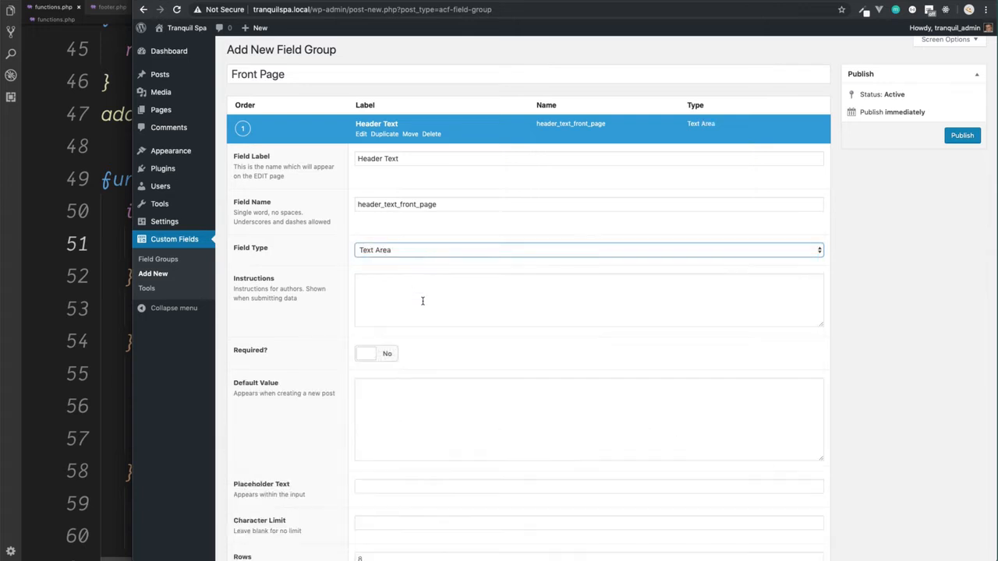
# Step: Enter the field instructions "The text positioned over the header image on the front page" and make the field required
pyautogui.scroll(-2, 423, 303)
pyautogui.click(419, 234)
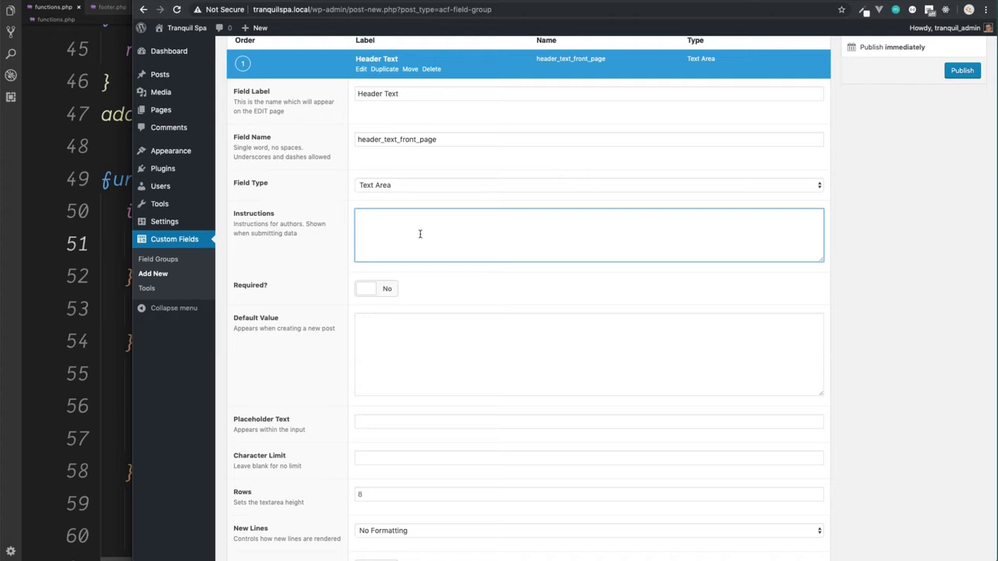
pyautogui.write('The text positioned over the header image on the fro')
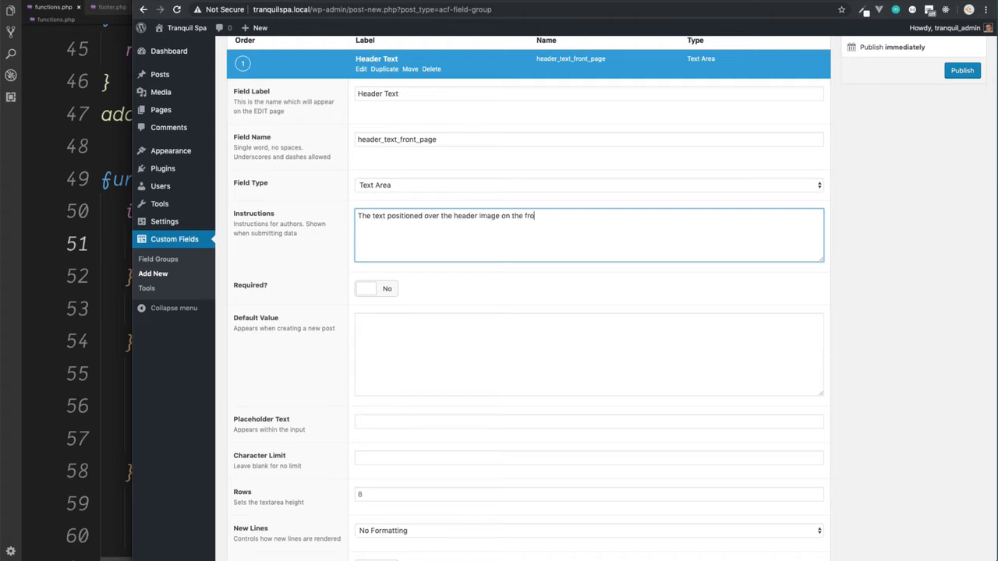
pyautogui.write('nt page')
pyautogui.click(366, 290)
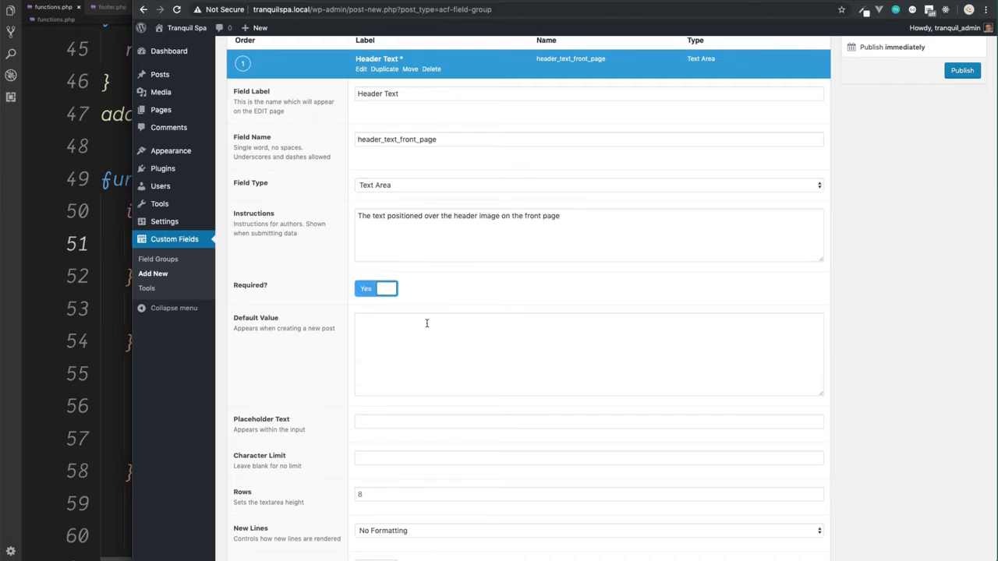
# Step: Copy the header text "FULL RESPONSIVE PREMIUM SPA THEME FOR WORDPRESS" from the front page into the field's default value
pyautogui.scroll(-2, 427, 322)
pyautogui.click(404, 278)
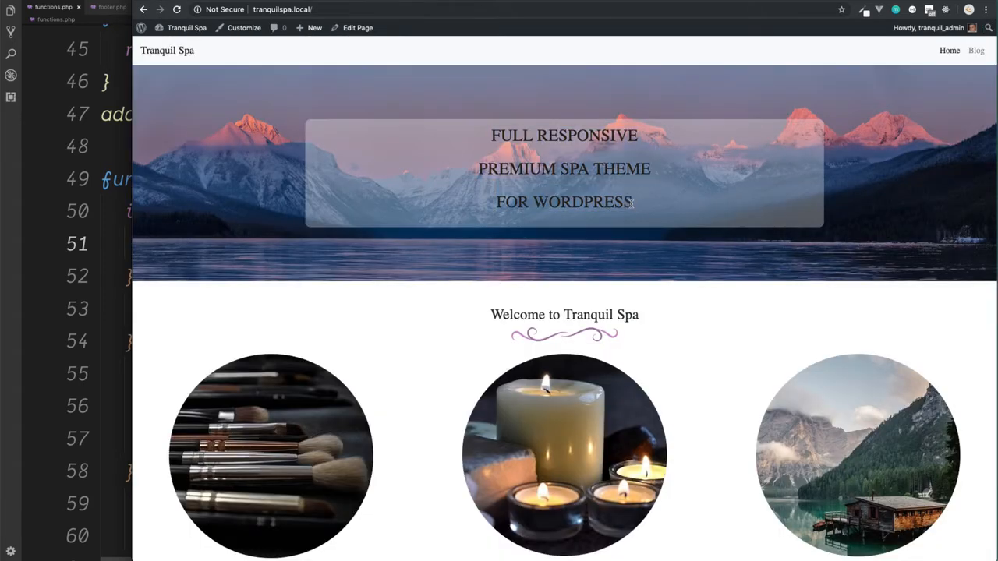
pyautogui.moveTo(634, 203); pyautogui.dragTo(491, 136)
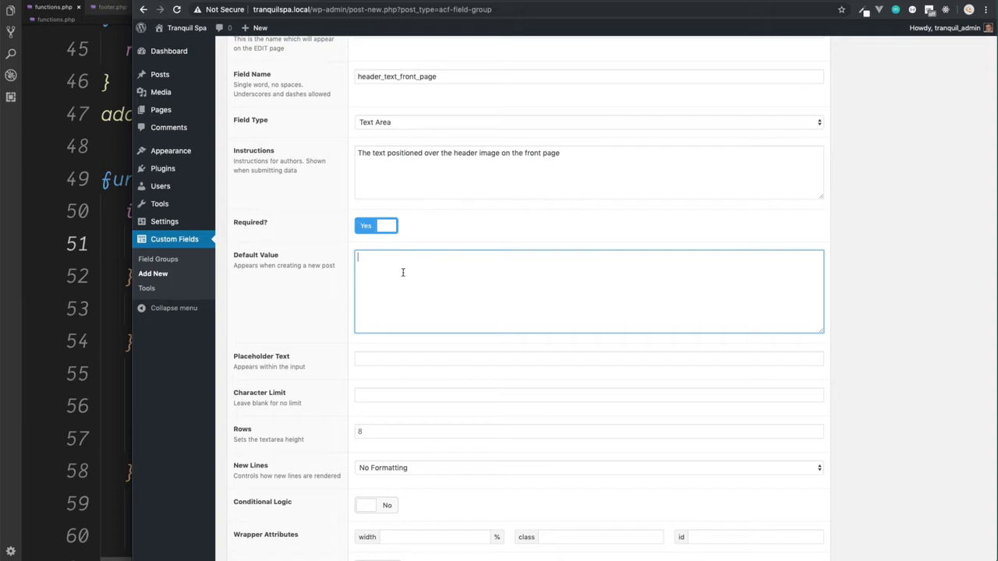
pyautogui.press('super+v')
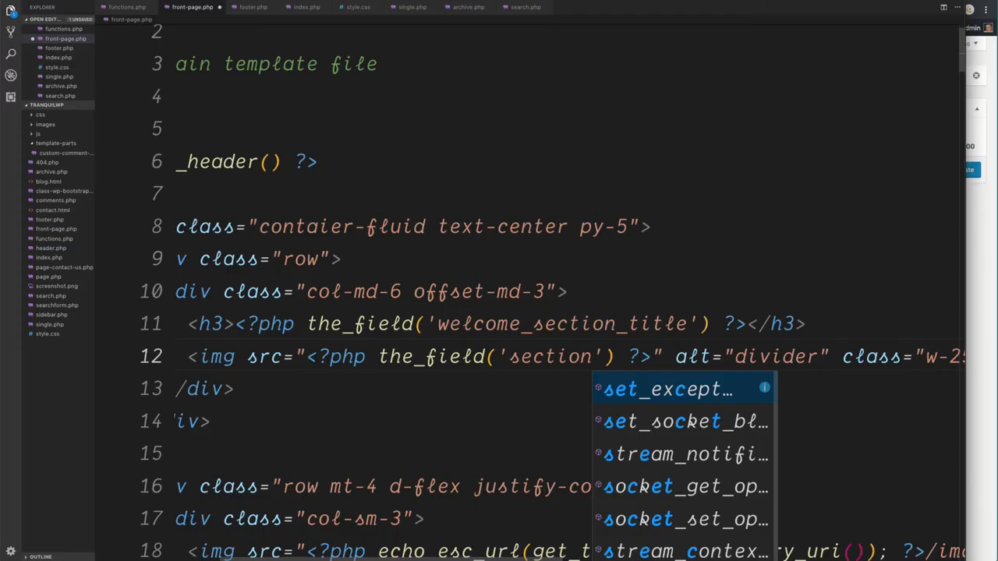
# Step: In the code editor, complete the divider image's field name as section_title_image in front-page.php, save, and return to the browser's field group
pyautogui.write('_title_image\') ?>" alt="divider')
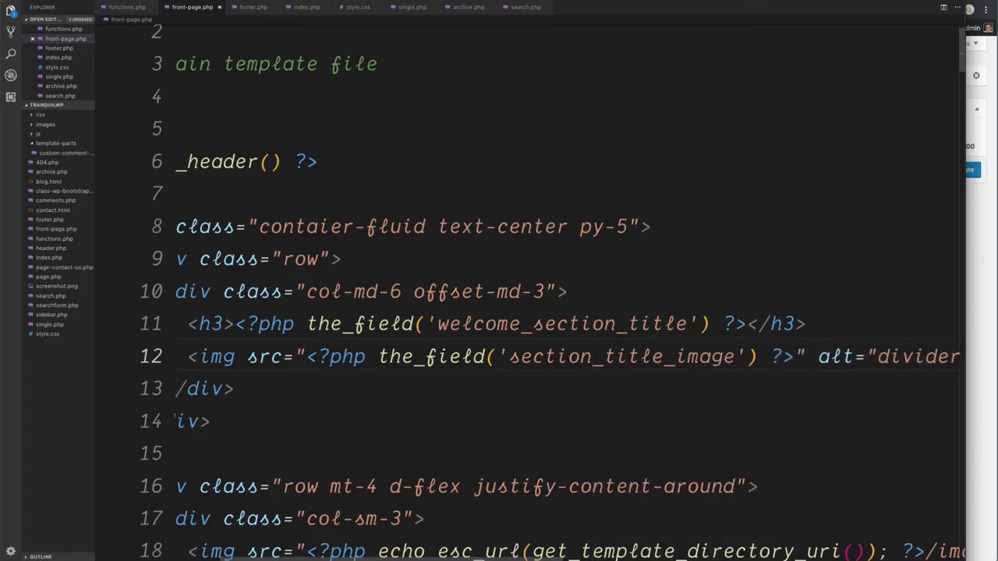
pyautogui.hotkey('ctrl', 's')
pyautogui.click(981, 325)
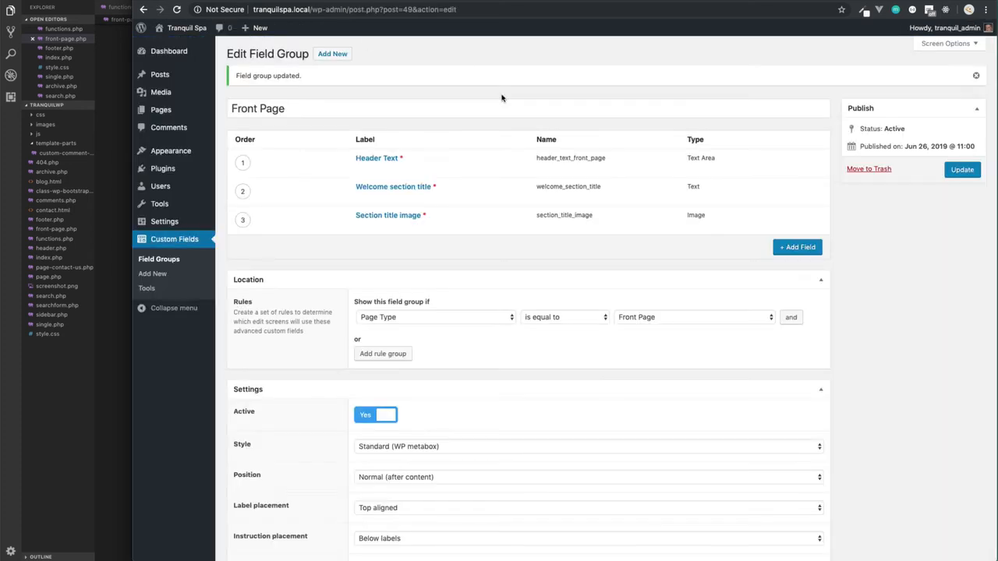
# Step: Add a new field labelled "Welcome section 1 image" to the Front Page field group and set its type to Image
pyautogui.click(790, 246)
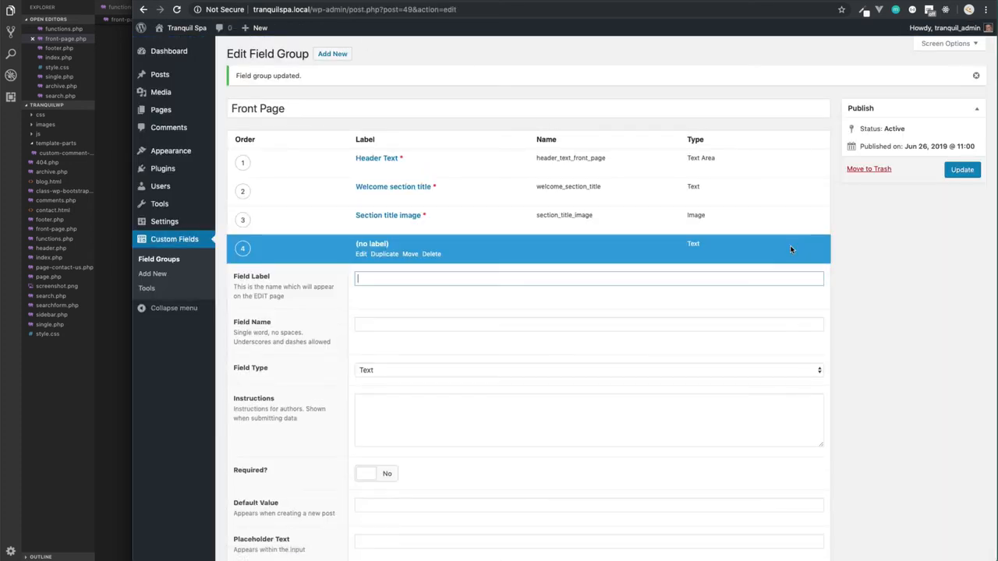
pyautogui.write('Welcome ')
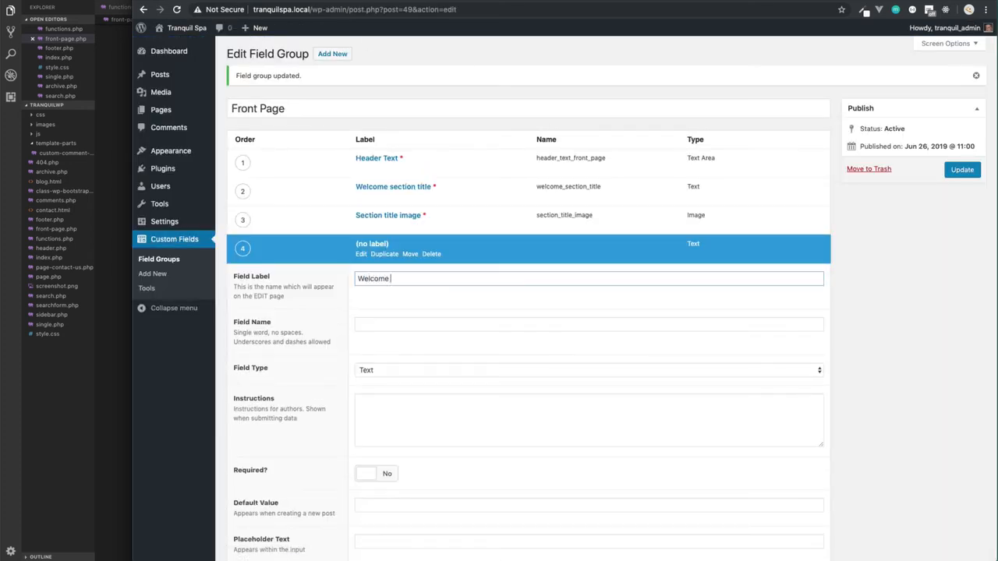
pyautogui.write('section 1 image')
pyautogui.press('Tab')
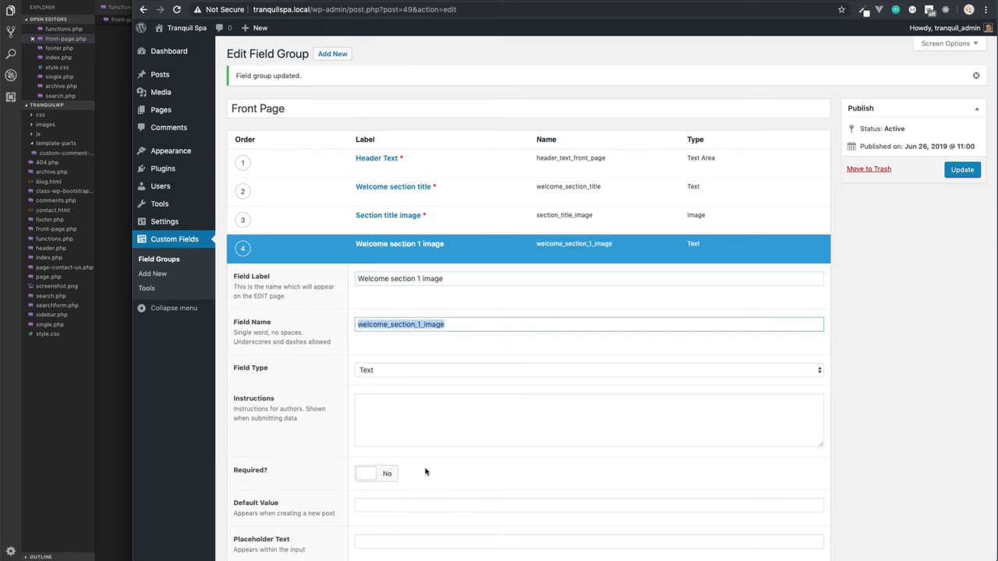
pyautogui.click(425, 372)
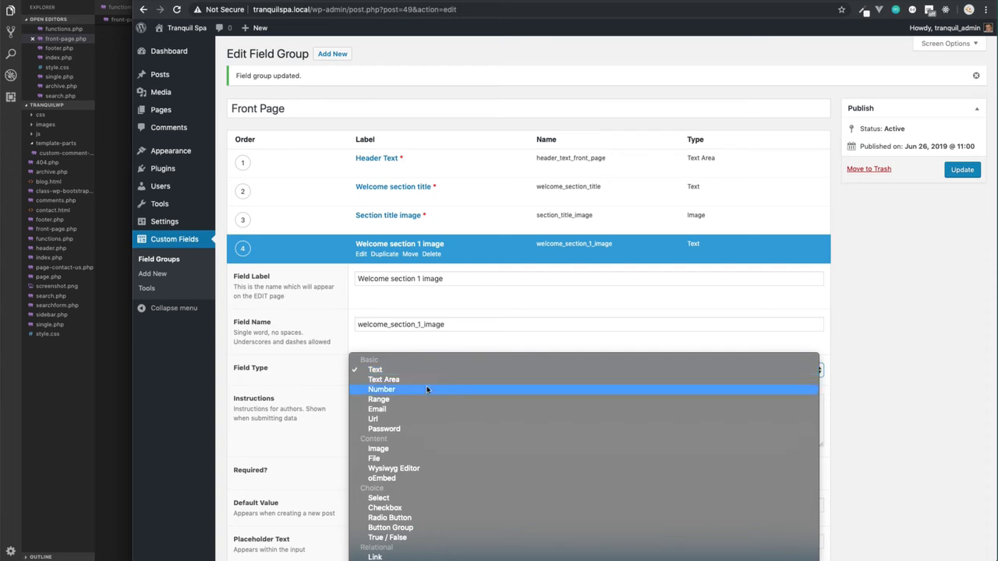
pyautogui.click(439, 449)
# Step: Enter the field's instructions "The image to dispalay in section 1 of the welcome section"
pyautogui.scroll(-2, 435, 454)
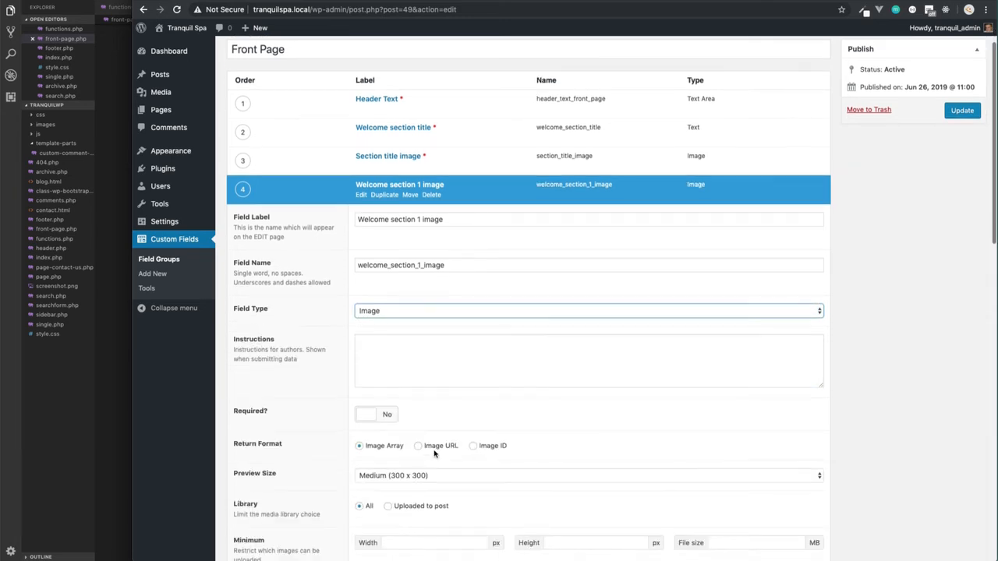
pyautogui.scroll(-2, 434, 454)
pyautogui.click(422, 291)
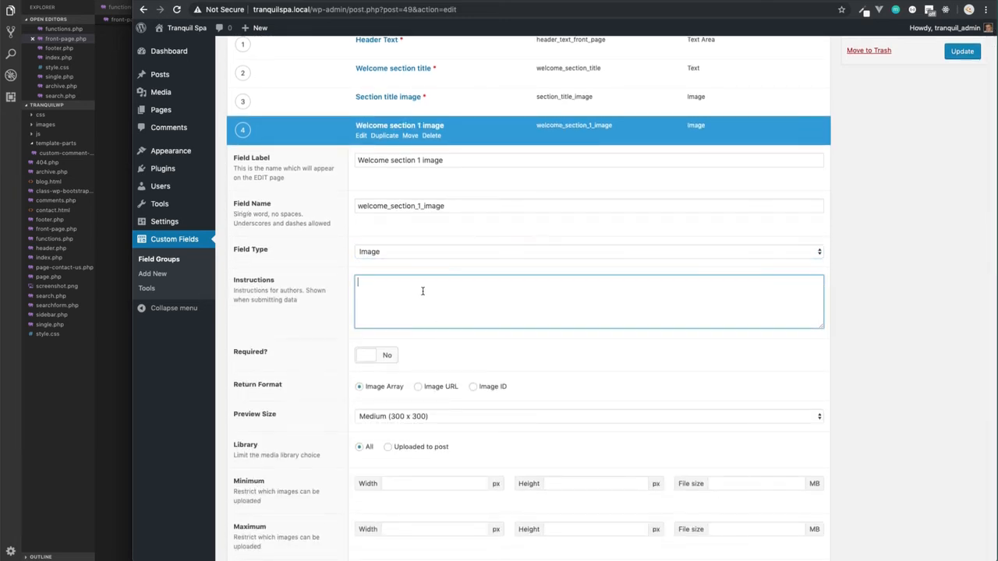
pyautogui.write('The image to dispaly in section ')
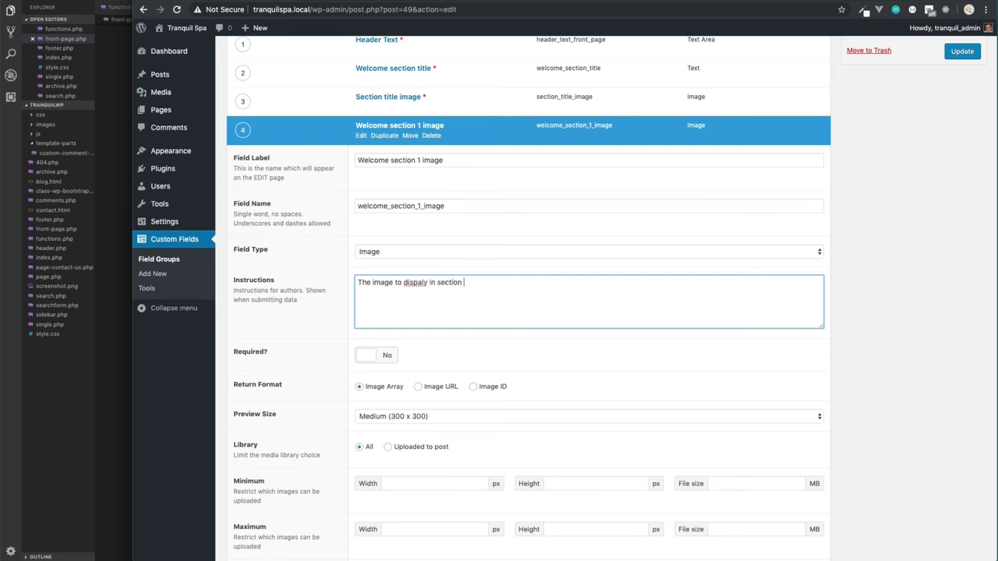
pyautogui.write('1 of the welcome section')
pyautogui.click(423, 282)
pyautogui.write('a')
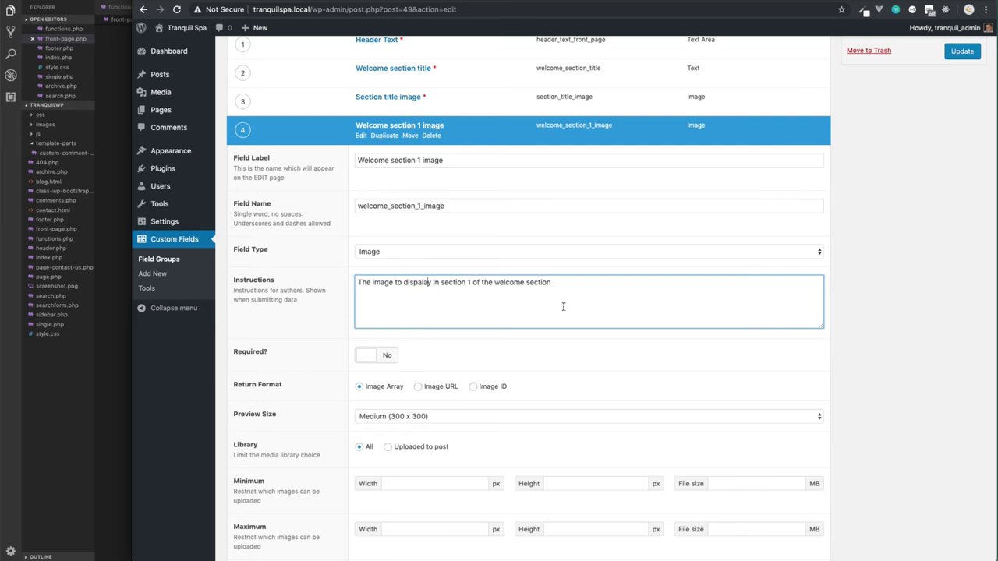
# Step: Make the image field required with return format Image URL and preview size Thumbnail (150 x 150), and update the field group
pyautogui.click(366, 357)
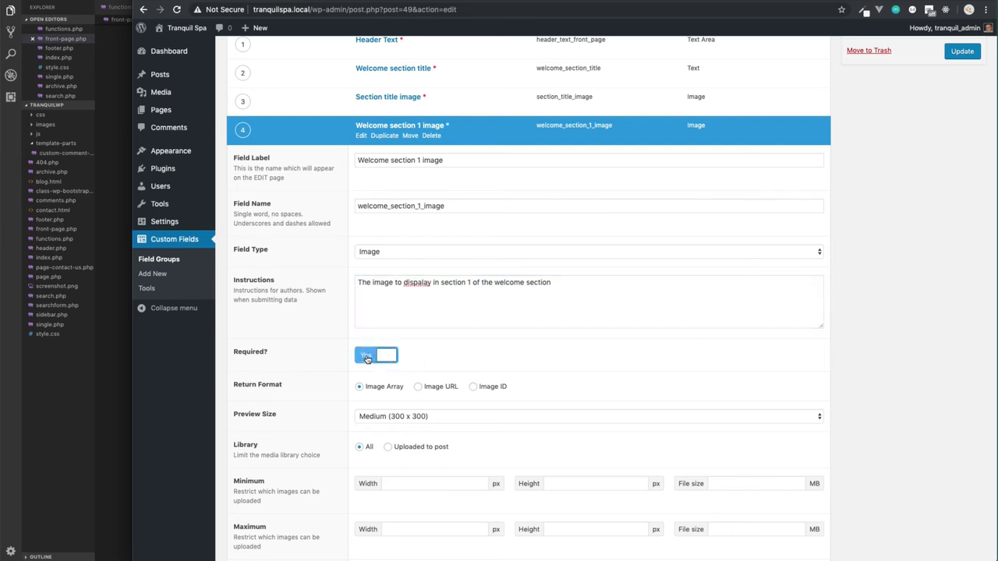
pyautogui.click(418, 387)
pyautogui.scroll(-1, 434, 417)
pyautogui.click(446, 393)
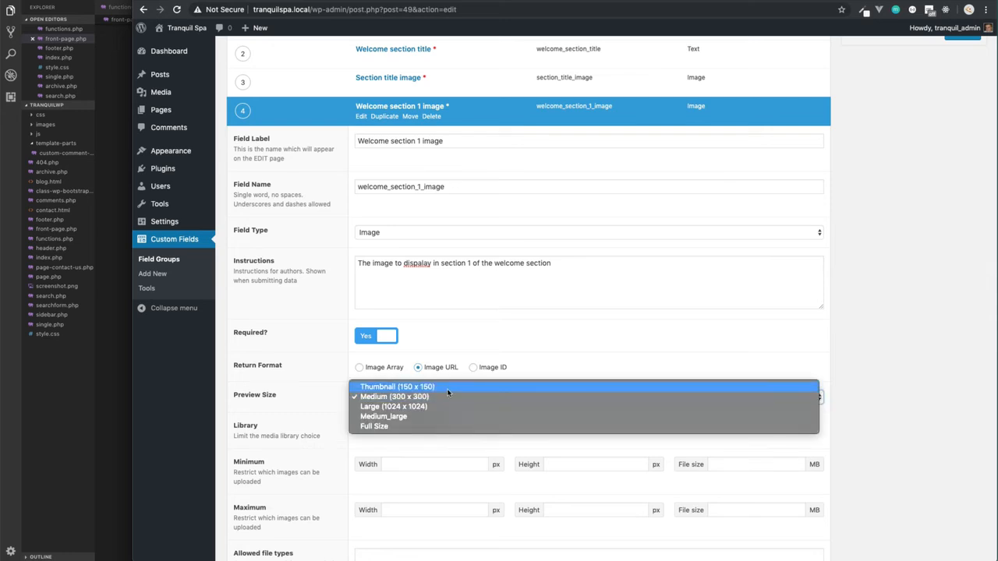
pyautogui.scroll(-5, 465, 423)
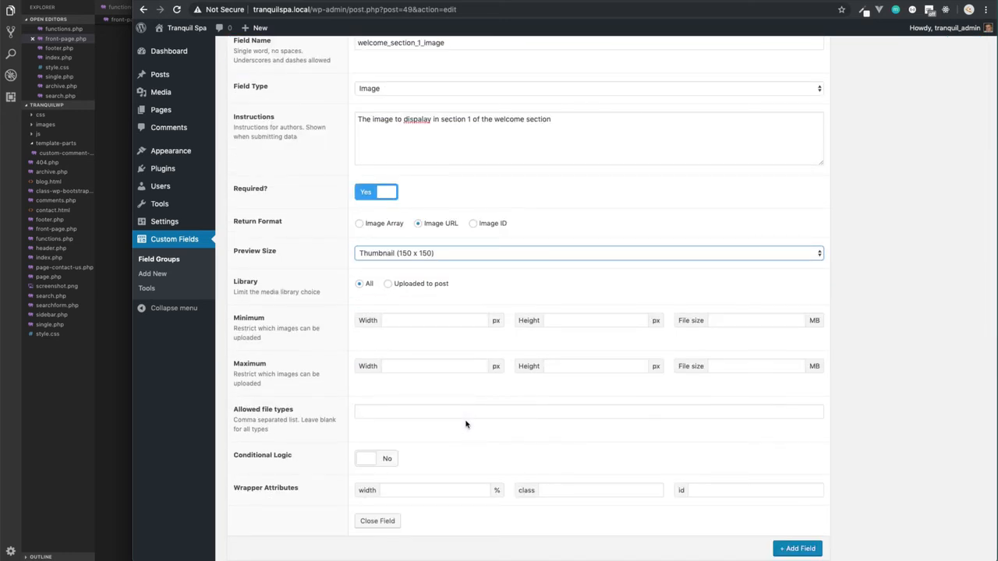
pyautogui.scroll(5, 713, 350)
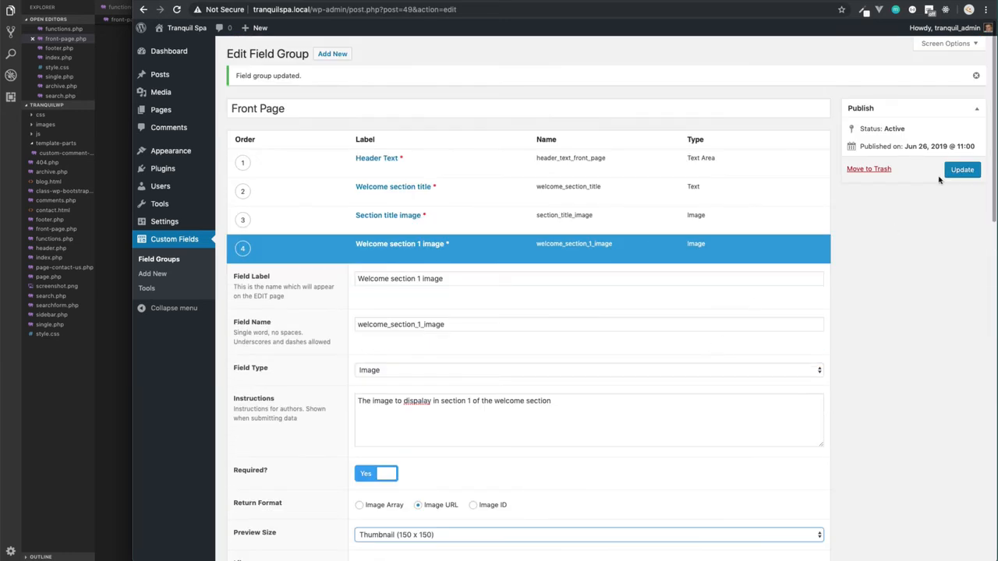
pyautogui.click(961, 170)
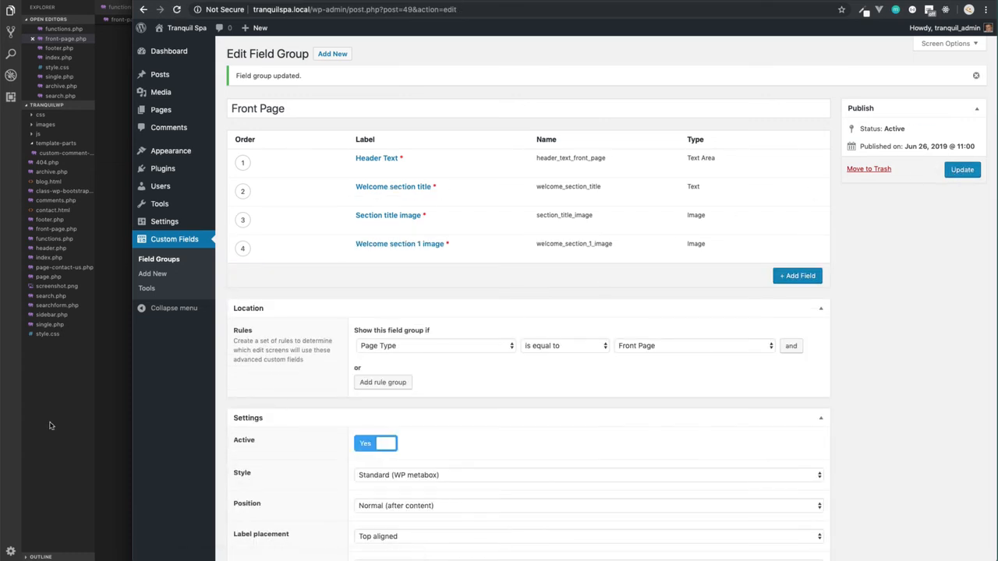
# Step: Switch to the code editor and clear the src value of the Makeup image in front-page.php
pyautogui.click(46, 424)
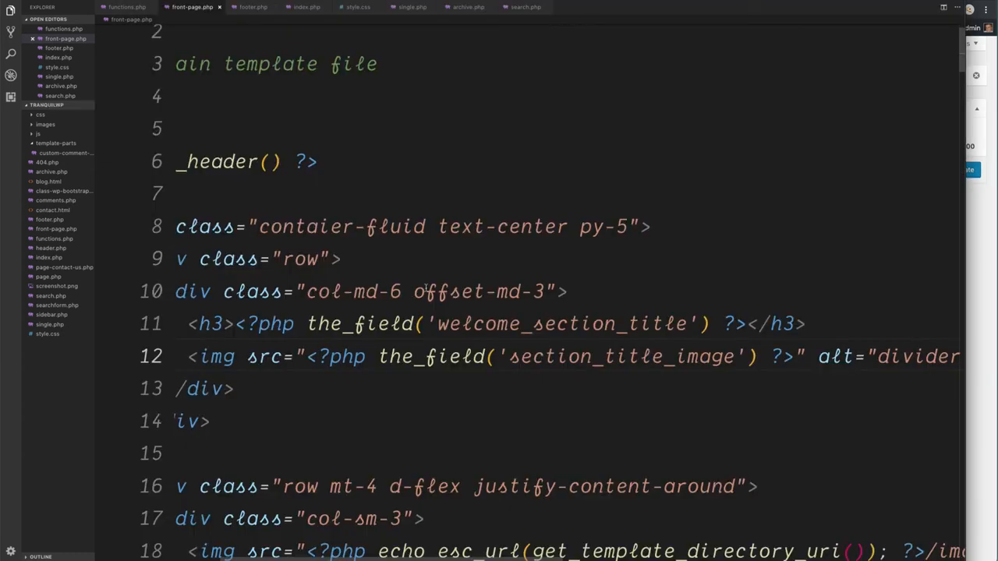
pyautogui.hotkey('ctrl', 'b')
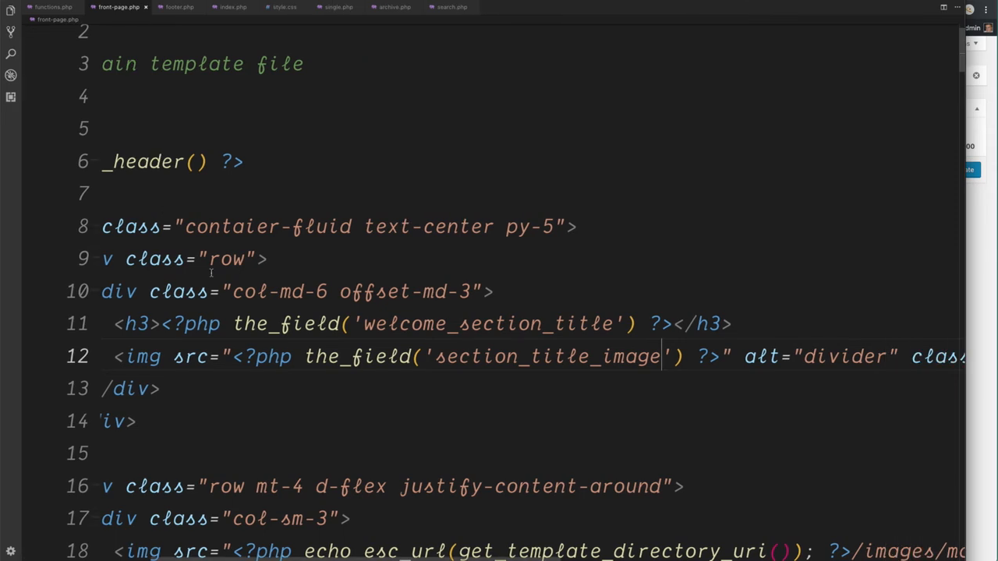
pyautogui.scroll(-1, 306, 401)
pyautogui.scroll(-2, 306, 402)
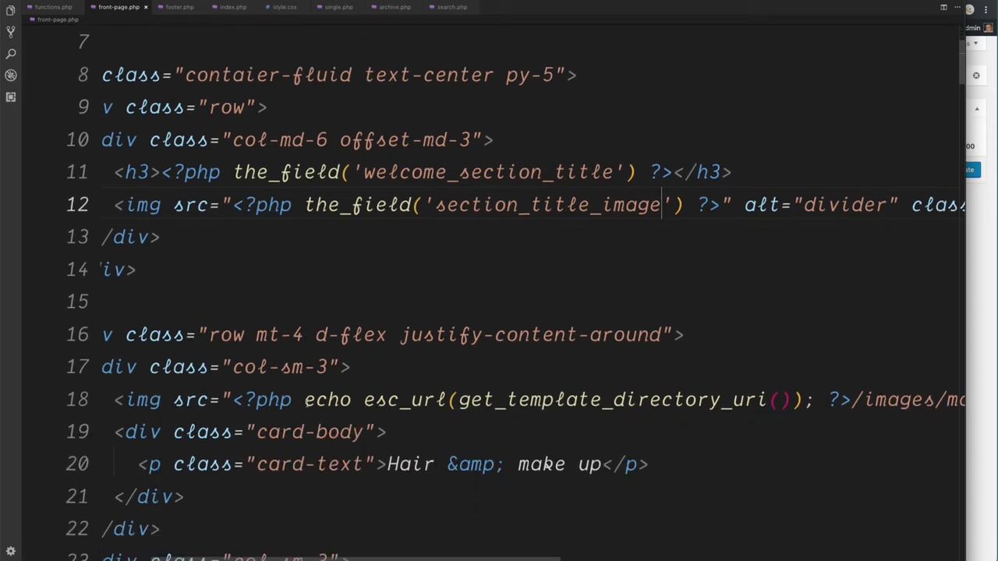
pyautogui.click(235, 367)
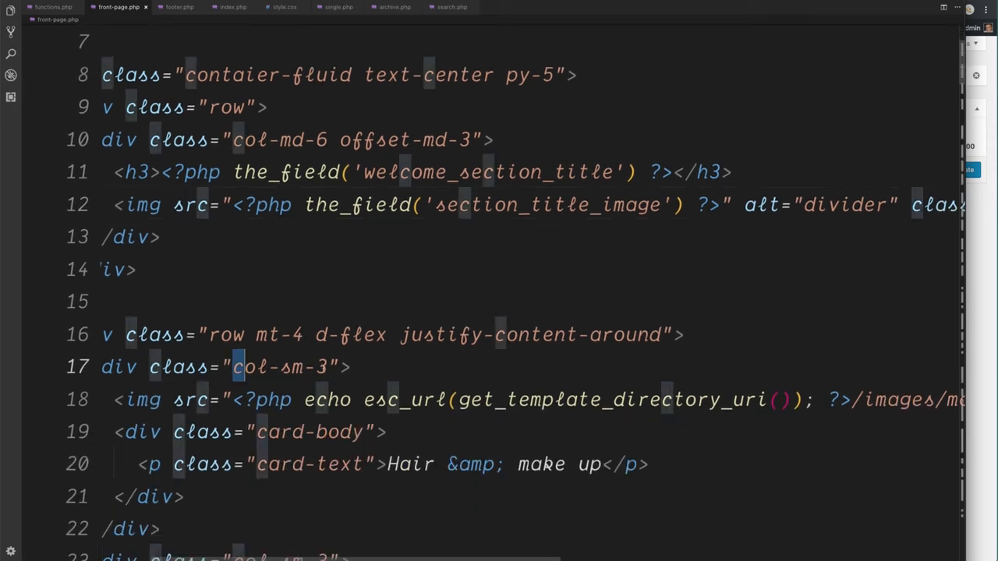
pyautogui.moveTo(235, 367); pyautogui.dragTo(329, 368)
pyautogui.moveTo(233, 400); pyautogui.dragTo(889, 400)
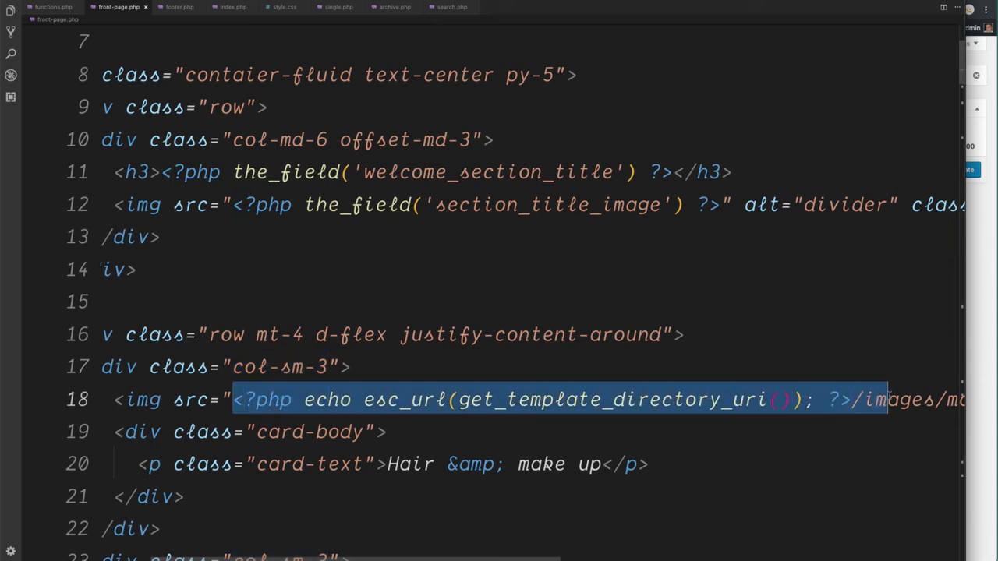
pyautogui.press('BackSpace')
pyautogui.moveTo(411, 400); pyautogui.dragTo(232, 400)
pyautogui.press('BackSpace')
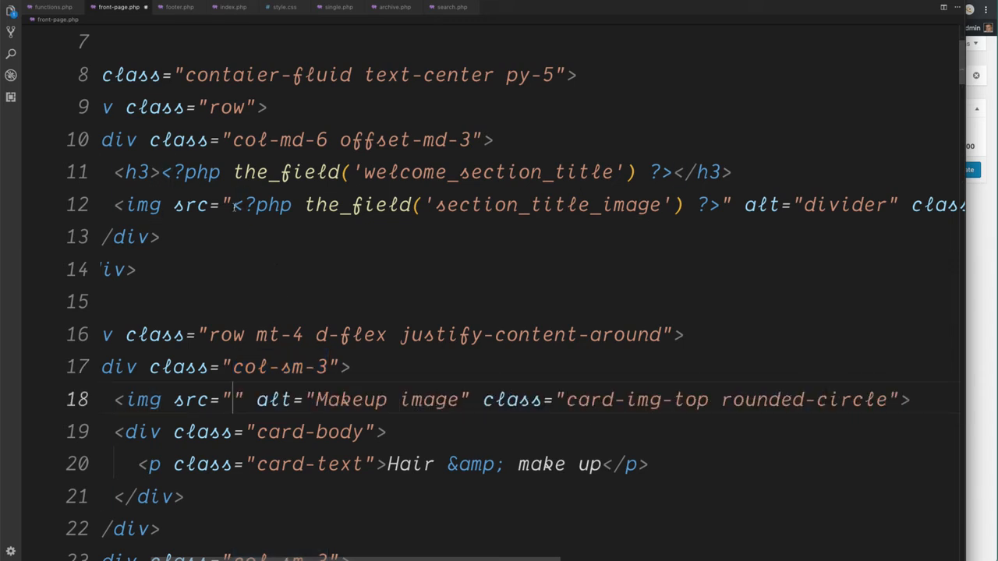
# Step: Copy the divider image's the_field PHP snippet into the Makeup image's empty src attribute
pyautogui.moveTo(233, 205); pyautogui.dragTo(721, 205)
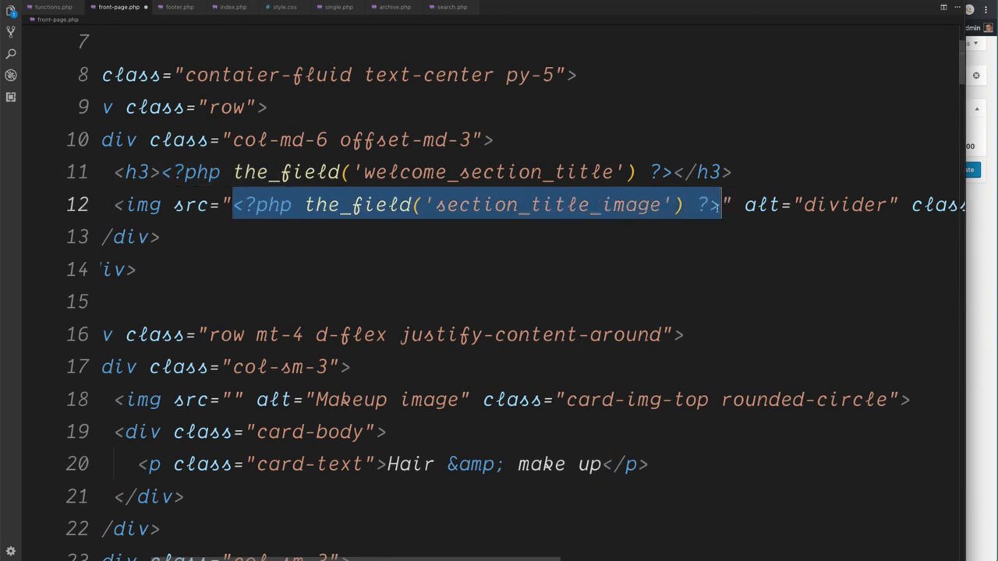
pyautogui.hotkey('ctrl', 'c')
pyautogui.click(231, 400)
pyautogui.hotkey('ctrl', 'v')
# Step: Replace the field name in the Makeup image's src with welcome_section_1_image and save front-page.php
pyautogui.press('Left')
pyautogui.press('Left')
pyautogui.press('Left')
pyautogui.press('Left')
pyautogui.press('Left')
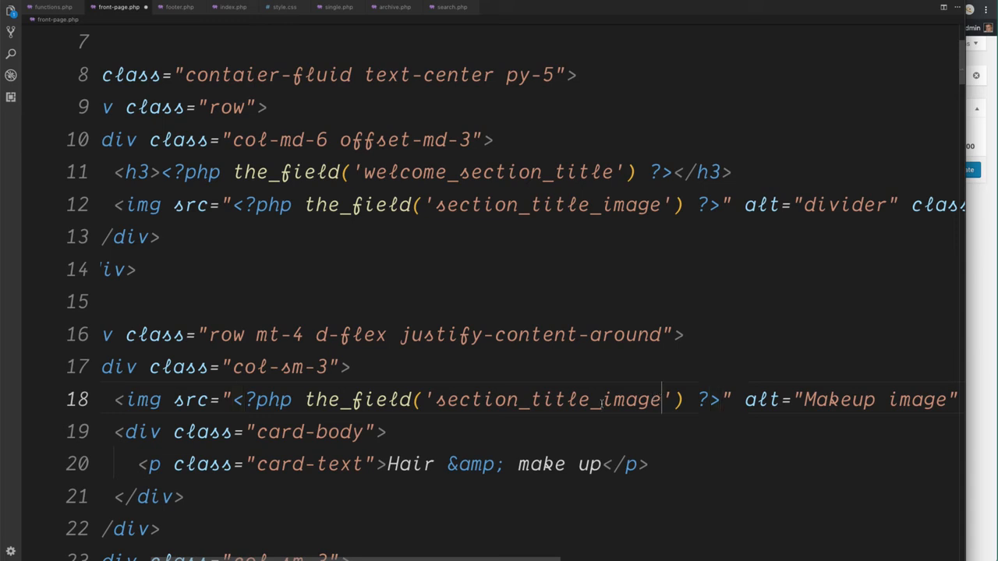
pyautogui.hotkey('shift', 'alt', 'Left')
pyautogui.hotkey('shift', 'Left')
pyautogui.hotkey('shift', 'Right')
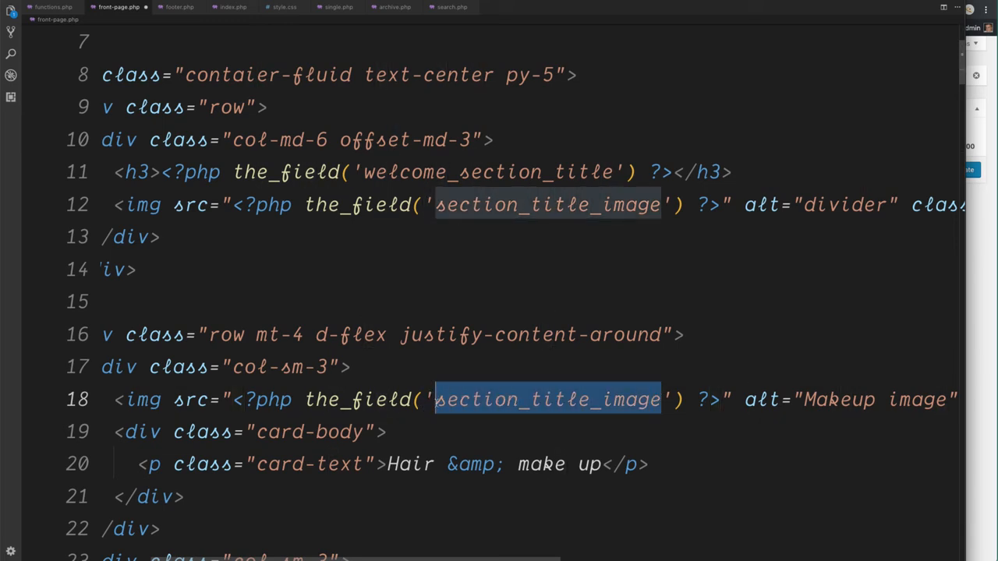
pyautogui.write('welcome')
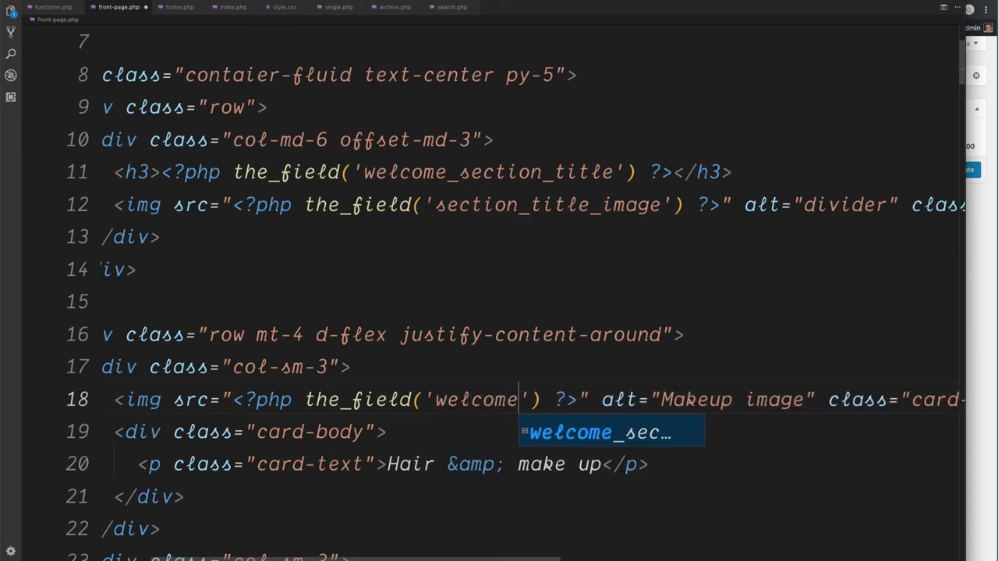
pyautogui.write('_section_')
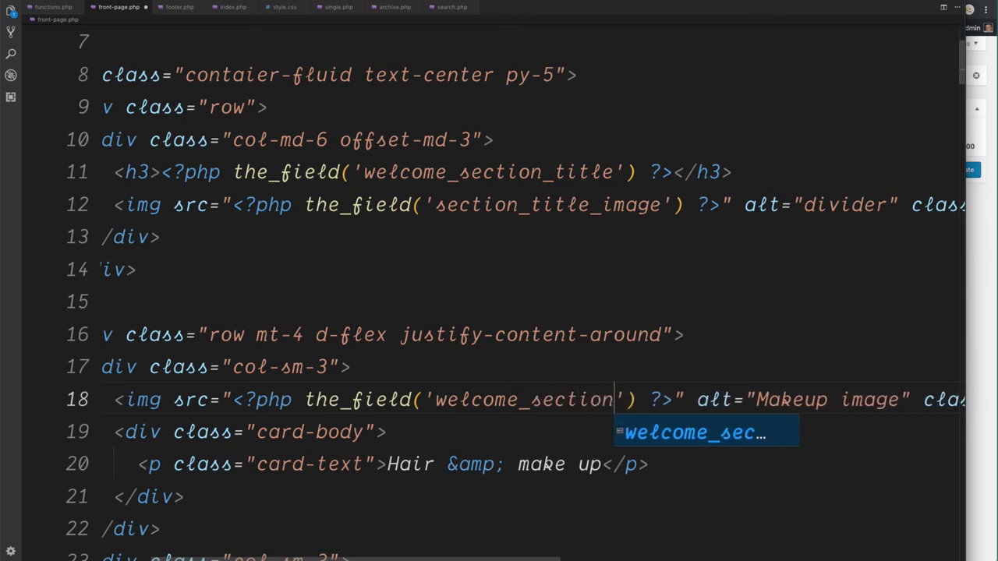
pyautogui.write('1_image')
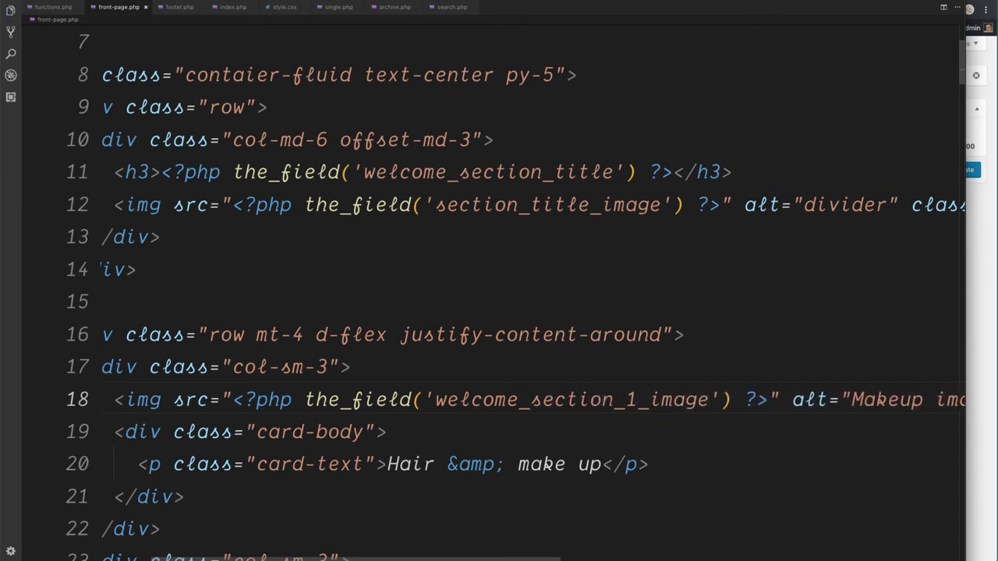
# Step: Return to the browser's field group and add a field labelled "Welcome section 1 text" with the name welcome_section_1_text
pyautogui.click(982, 267)
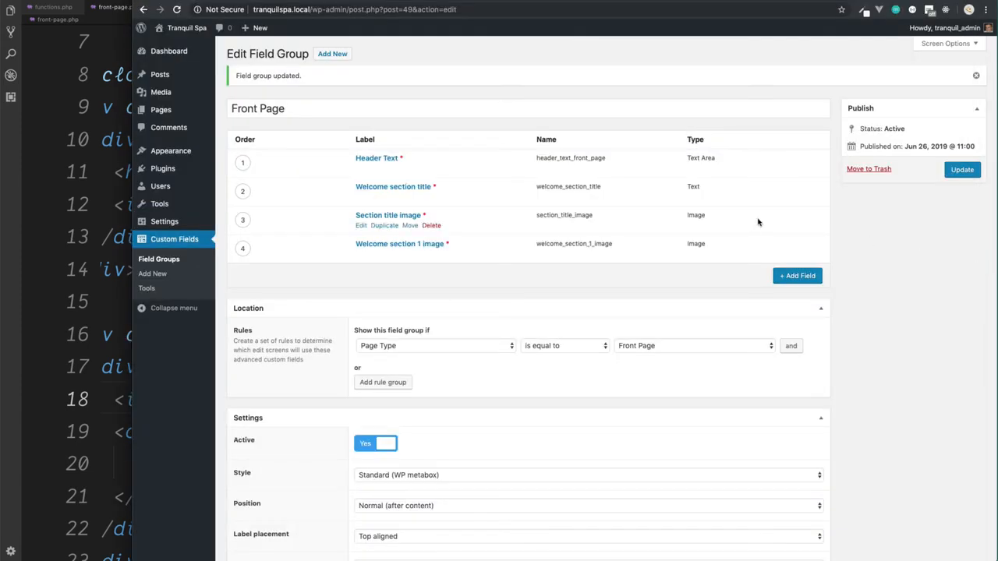
pyautogui.click(783, 276)
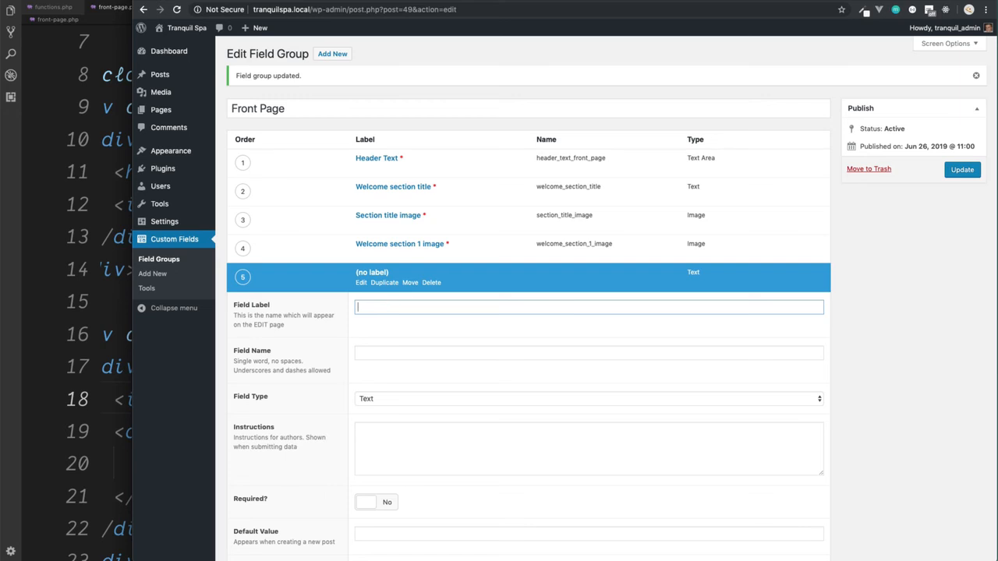
pyautogui.write('Welcome section 1 text')
pyautogui.press('Tab')
pyautogui.press('Tab')
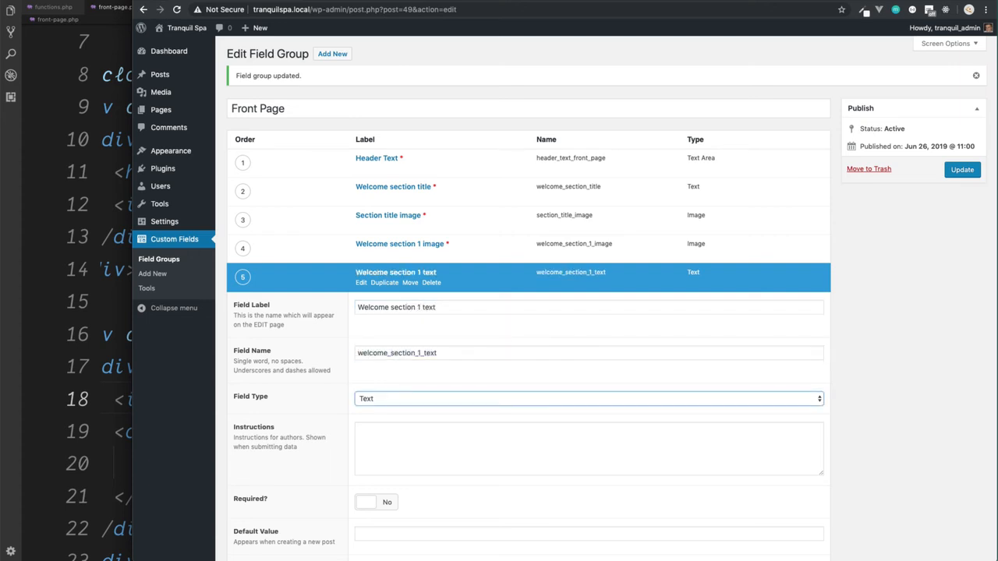
# Step: Enter the instructions "The text to display in section 1 of the welcome section", make the field required, and update the field group
pyautogui.scroll(-1, 358, 396)
pyautogui.scroll(-2, 358, 396)
pyautogui.click(394, 314)
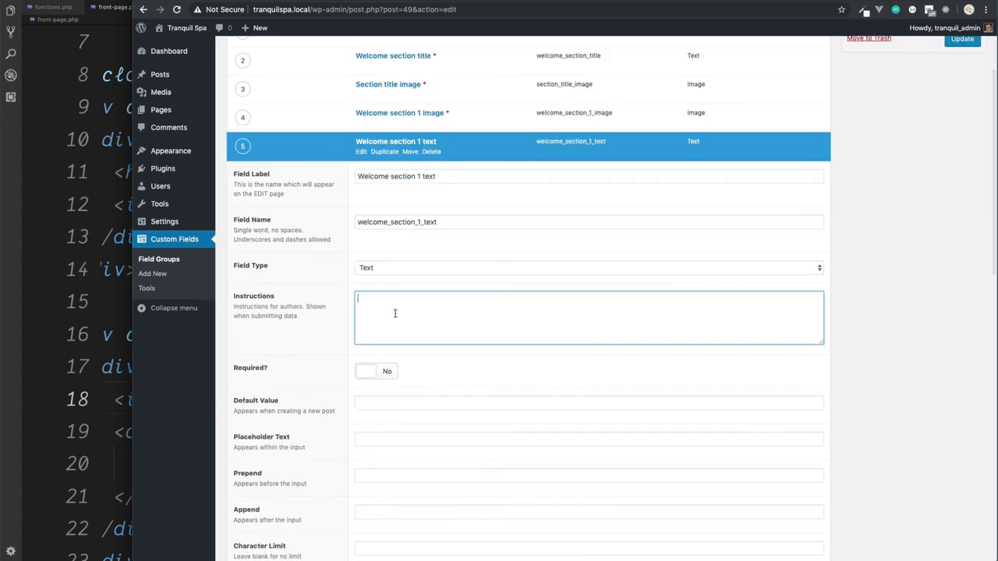
pyautogui.write('Th')
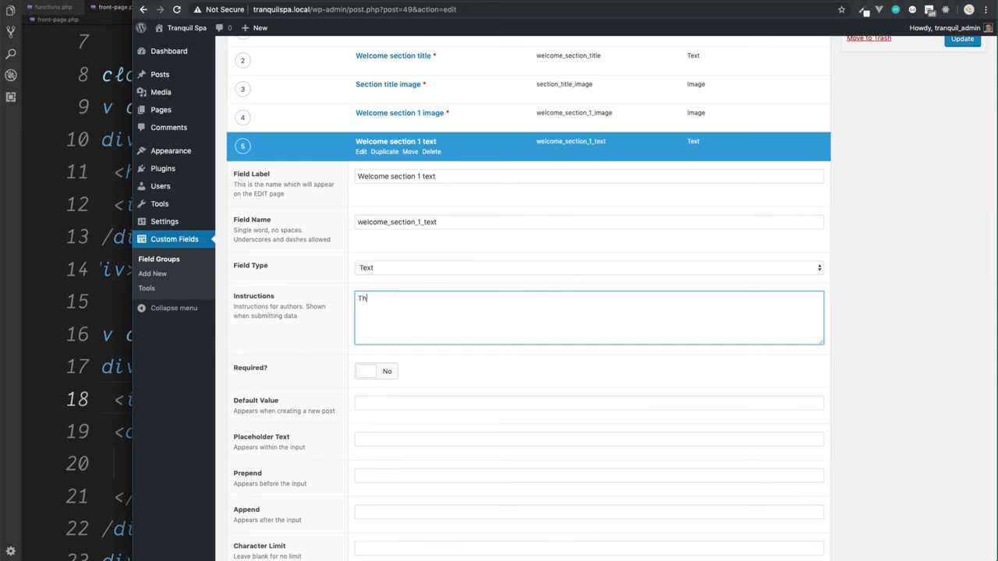
pyautogui.write('e text to display in section 1 of the welcome se')
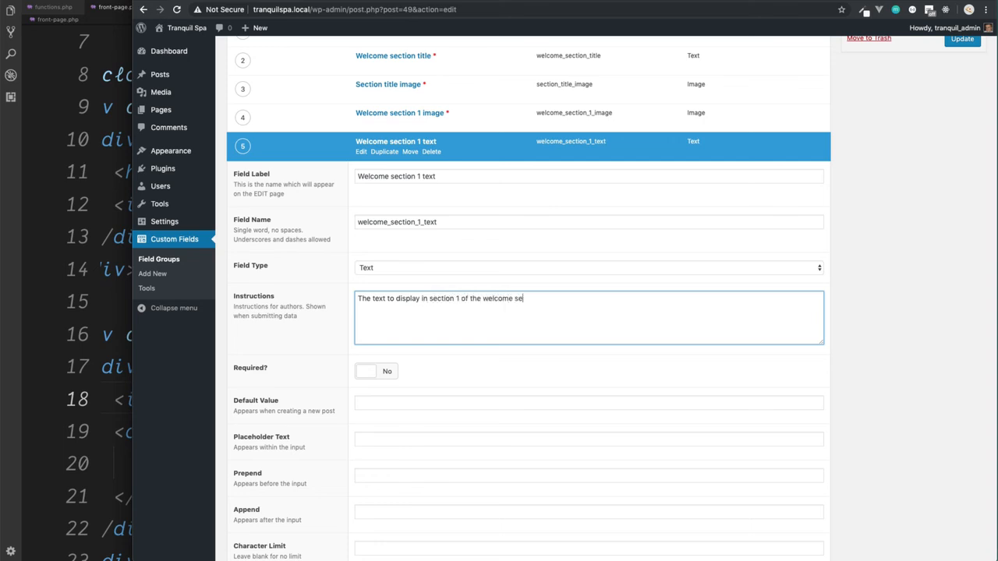
pyautogui.write('ction')
pyautogui.click(366, 372)
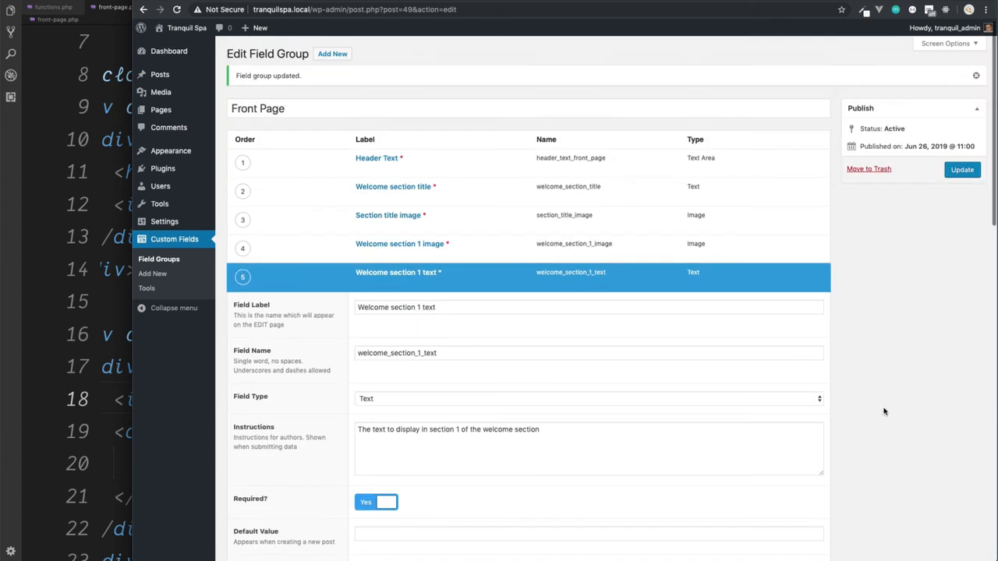
pyautogui.click(972, 176)
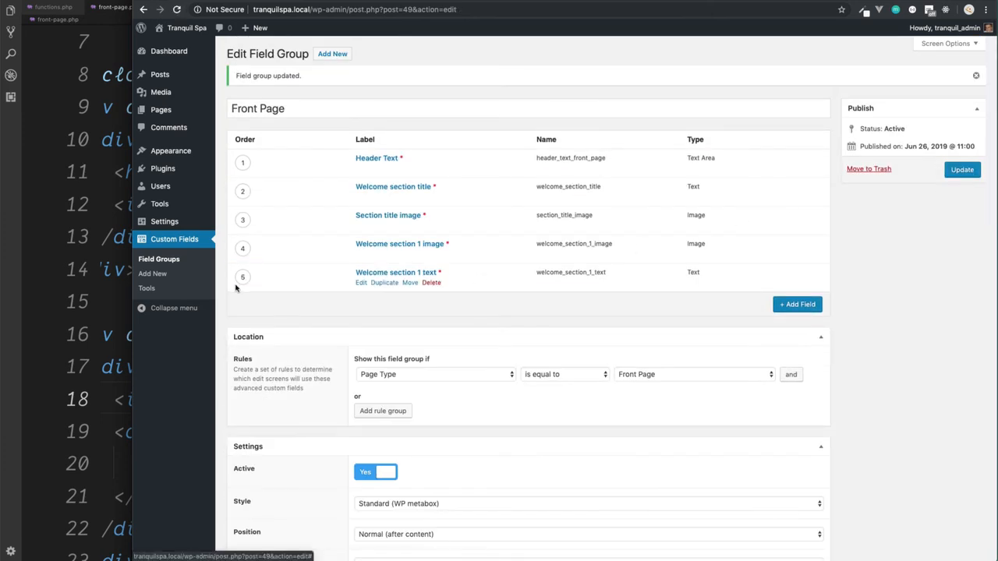
# Step: In the code editor, replace the "Hair &amp; make up" card text in front-page.php with the copied the_field PHP snippet
pyautogui.press('super+Tab')
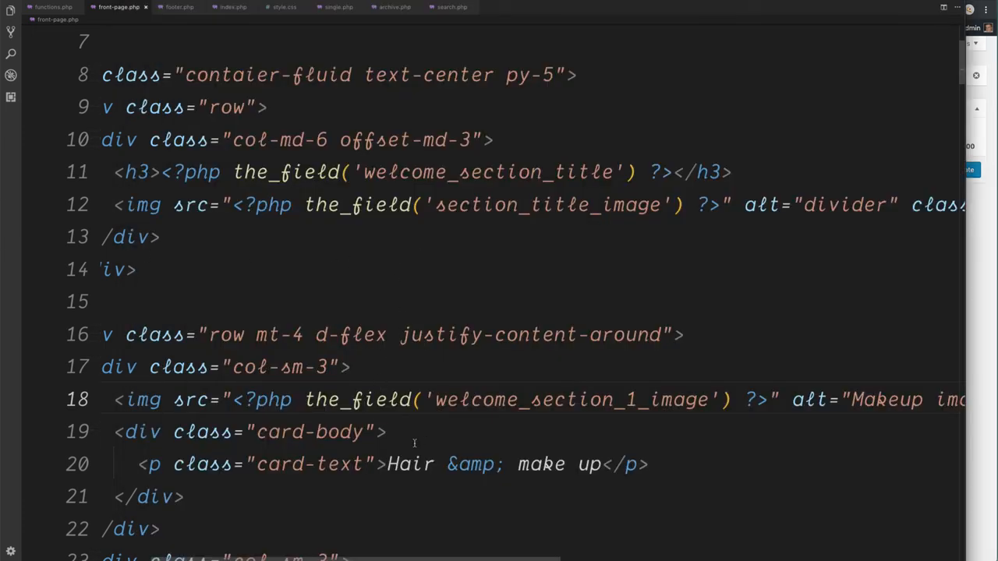
pyautogui.moveTo(386, 464); pyautogui.dragTo(602, 465)
pyautogui.press('super+v')
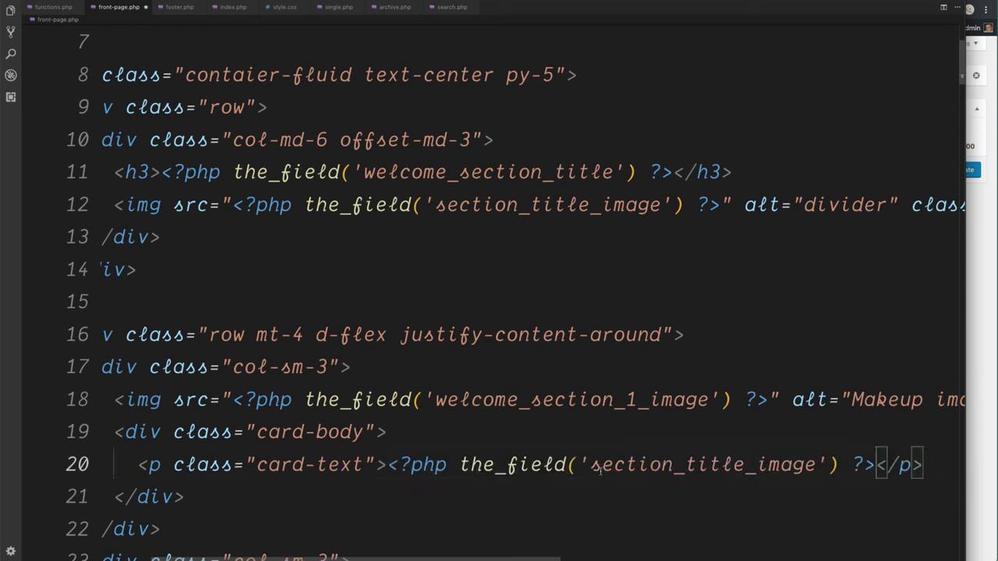
# Step: Replace the field name in the card-text paragraph's the_field call with welcome_section_1_text and save front-page.php
pyautogui.moveTo(816, 465); pyautogui.dragTo(590, 465)
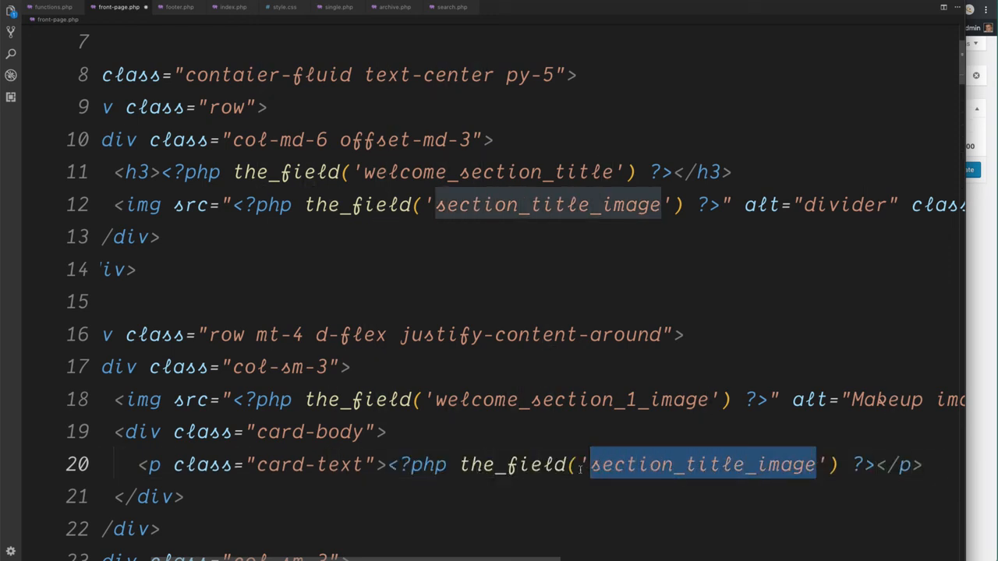
pyautogui.write("welcome_secti')")
pyautogui.press('BackSpace')
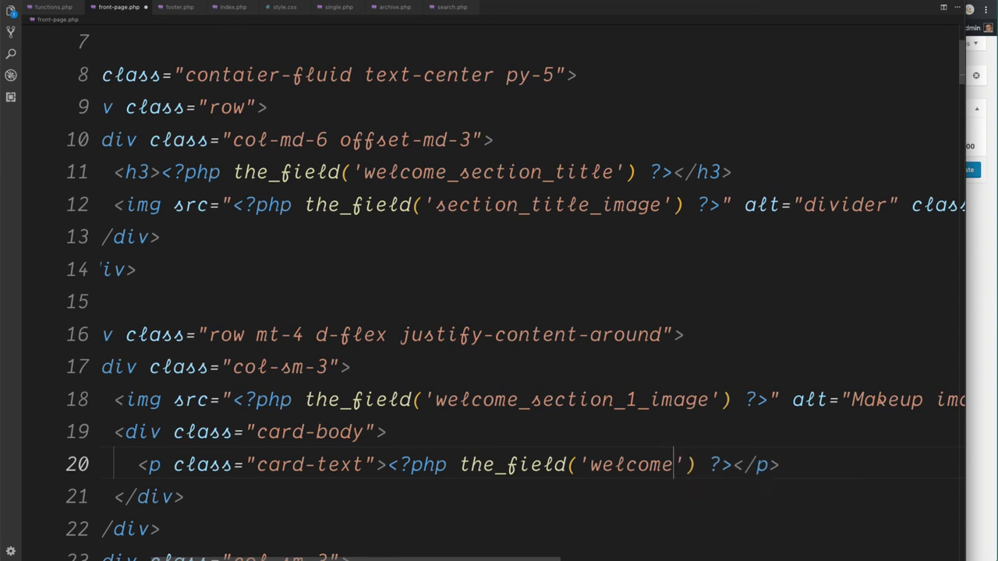
pyautogui.write('_section_1_text')
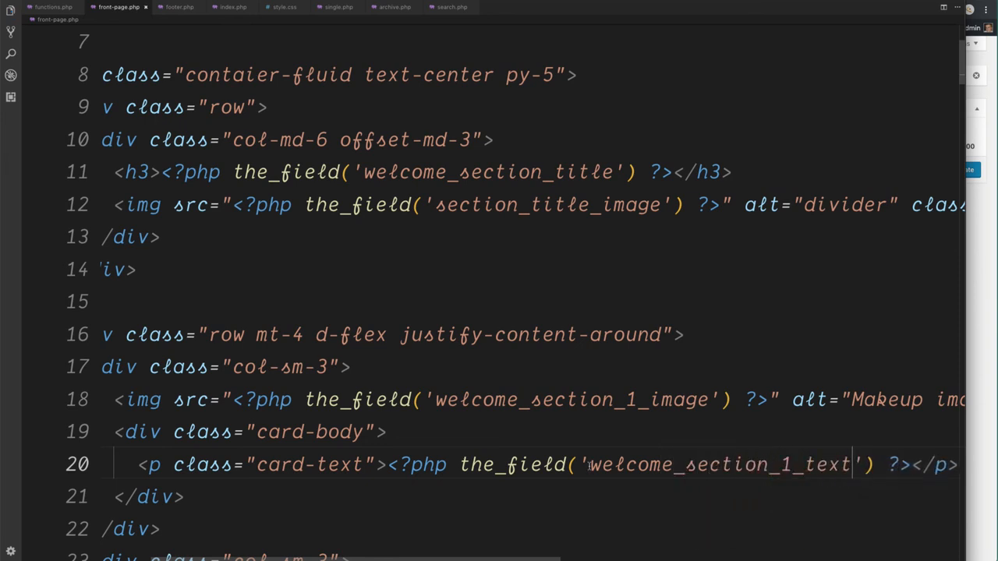
# Step: Switch to the browser, reload the Tranquil Spa front page to check its welcome section, and open the page for editing
pyautogui.click(984, 316)
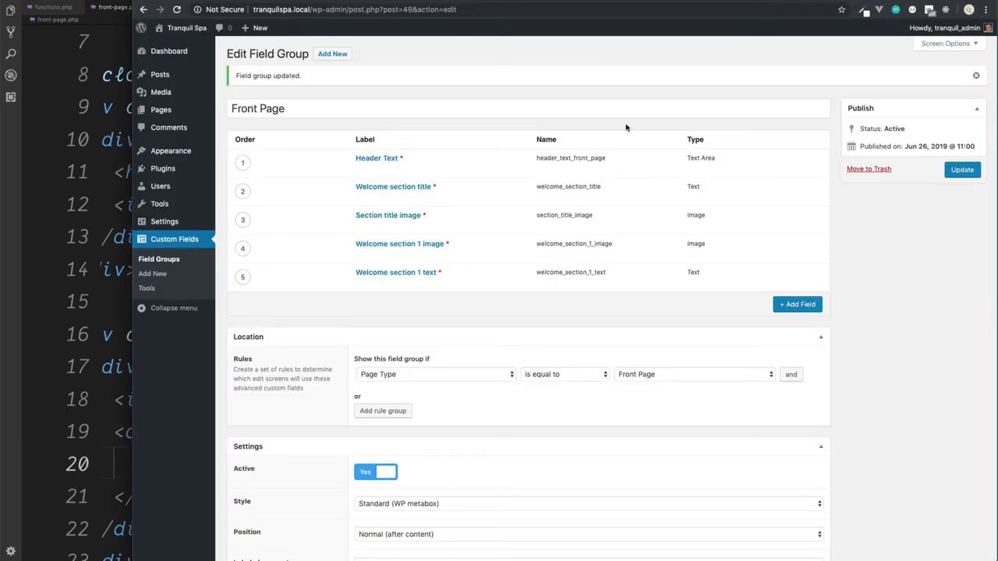
pyautogui.click(348, 1)
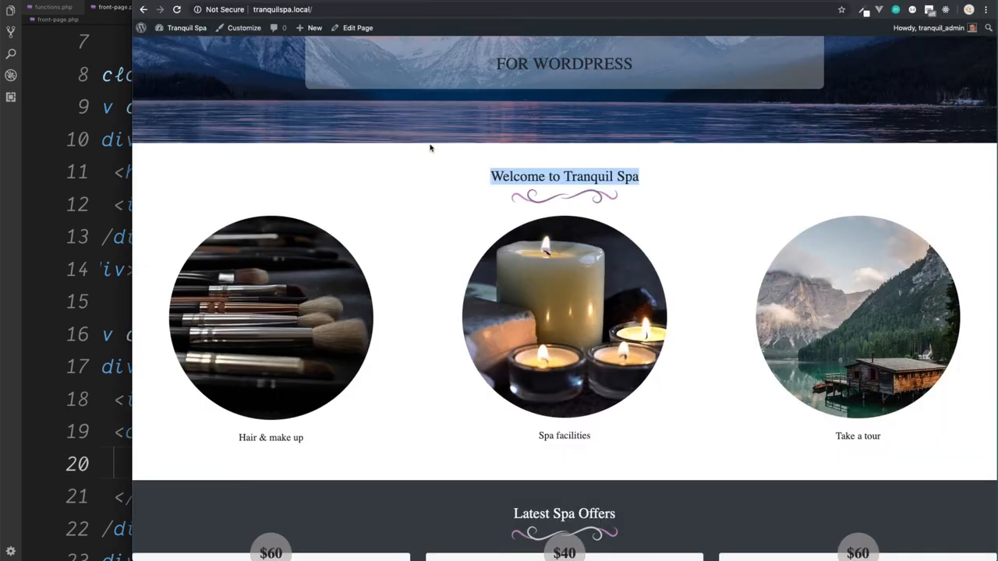
pyautogui.press('super+r')
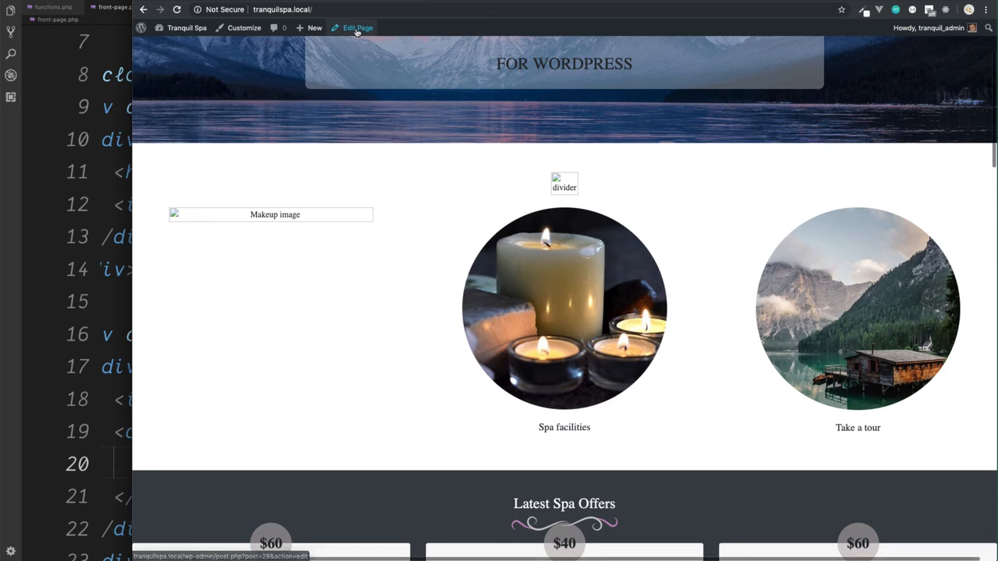
pyautogui.scroll(2, 390, 126)
pyautogui.scroll(1, 390, 126)
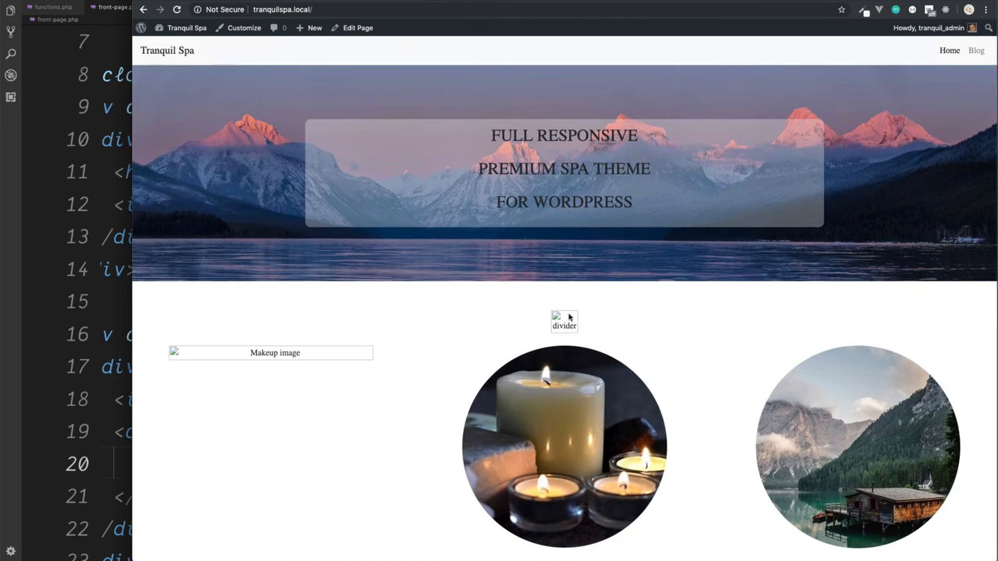
pyautogui.click(363, 27)
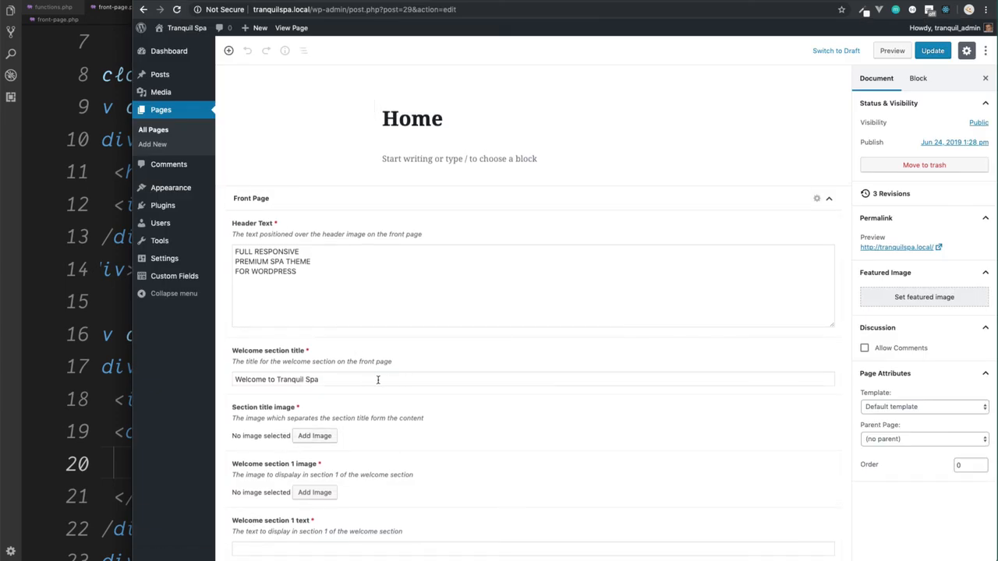
pyautogui.tripleClick(353, 376)
pyautogui.click(353, 377)
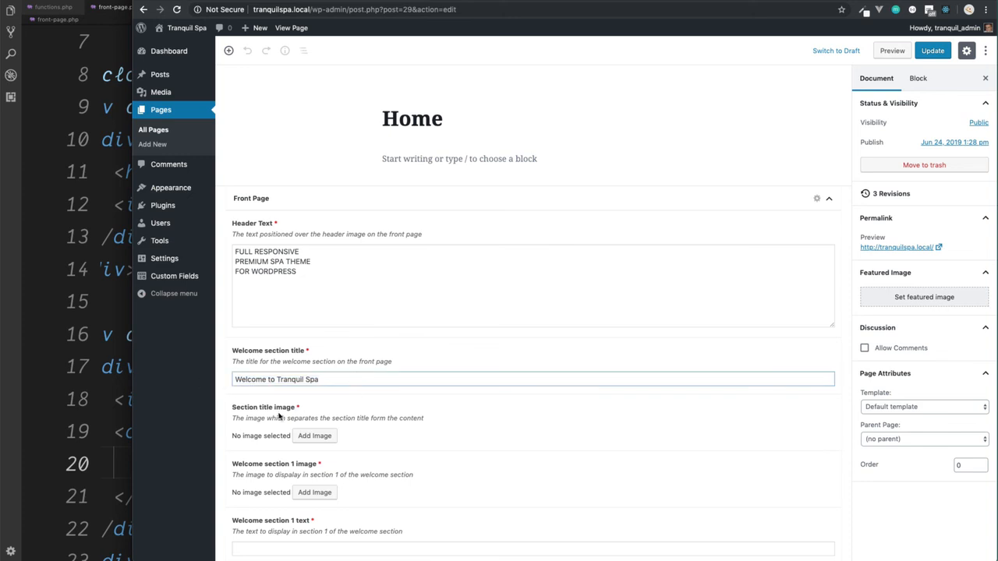
# Step: Upload divider-purple.png and divider-silver.png from the theme's images folder and choose divider-purple.png as the Section title image
pyautogui.click(315, 435)
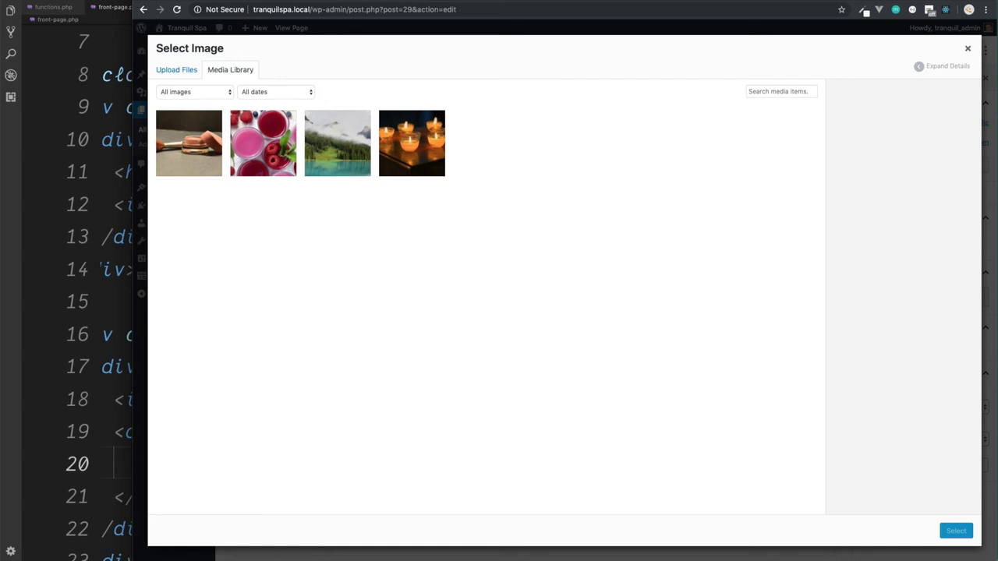
pyautogui.click(803, 559)
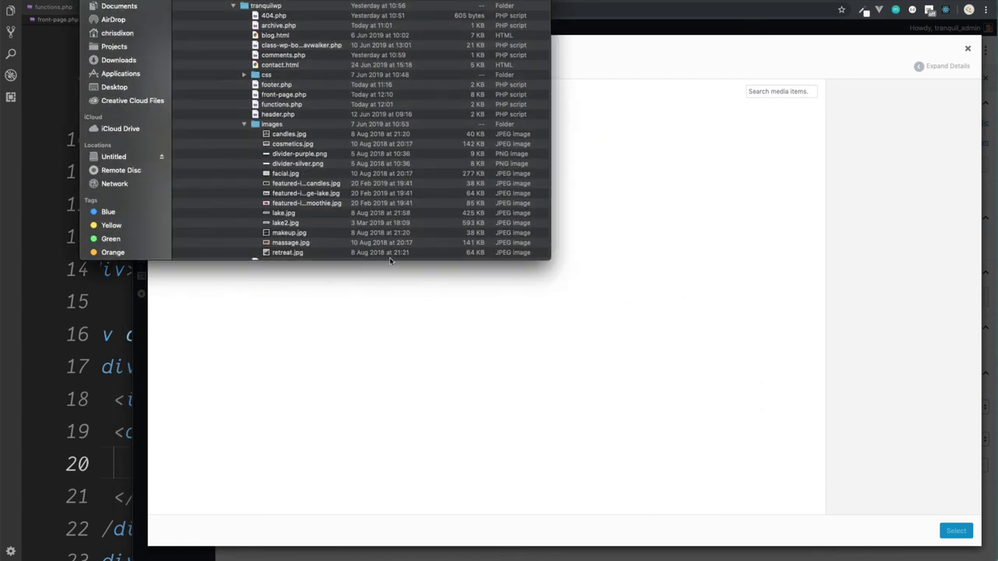
pyautogui.click(294, 155)
pyautogui.keyDown('shift'); pyautogui.click(294, 164); pyautogui.keyUp('shift')
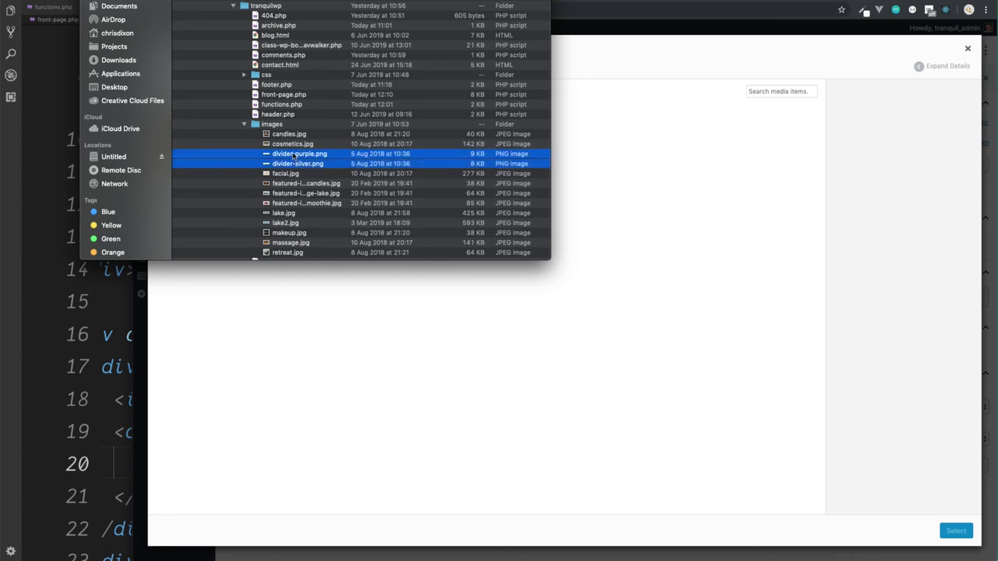
pyautogui.moveTo(294, 155); pyautogui.dragTo(658, 269)
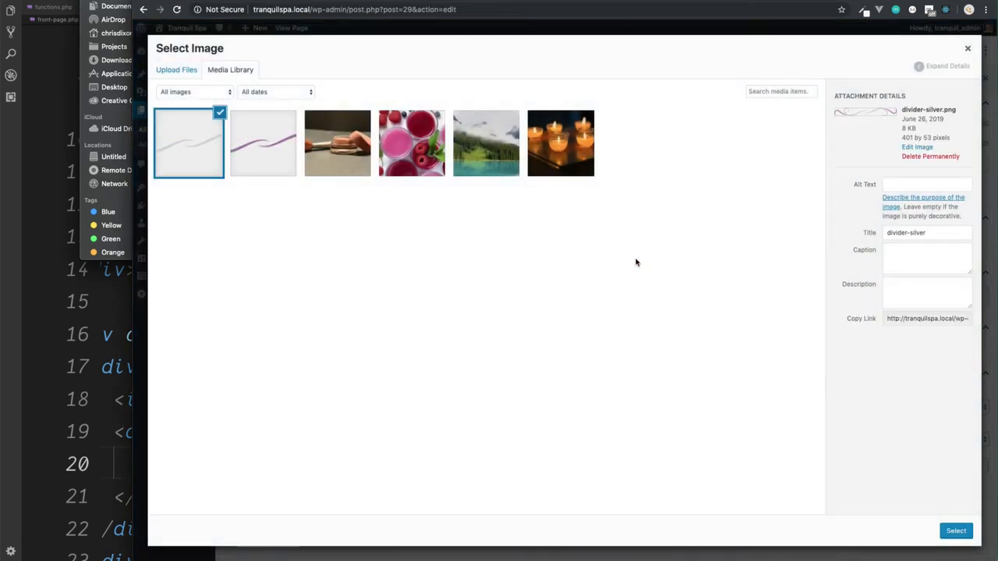
pyautogui.click(245, 132)
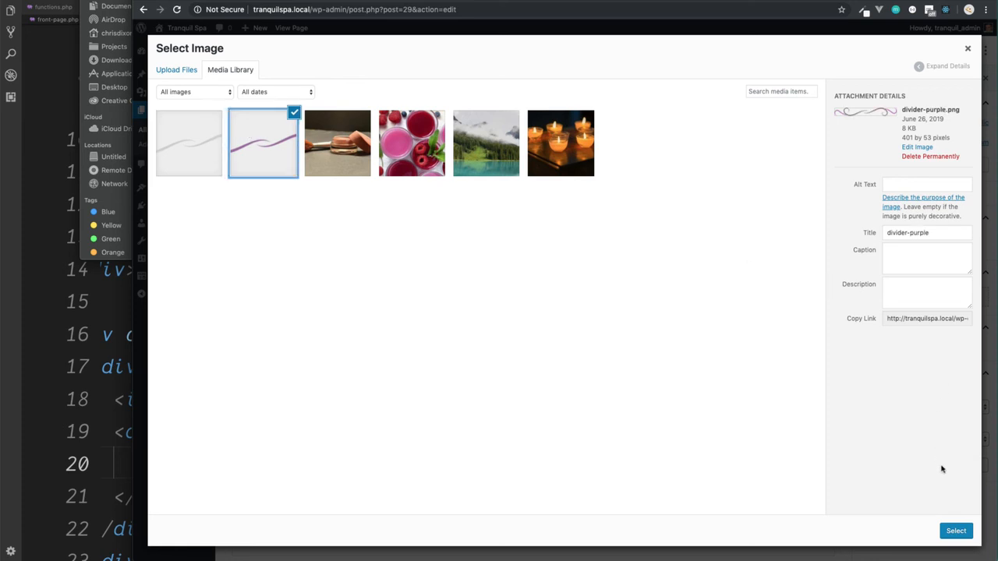
pyautogui.click(958, 530)
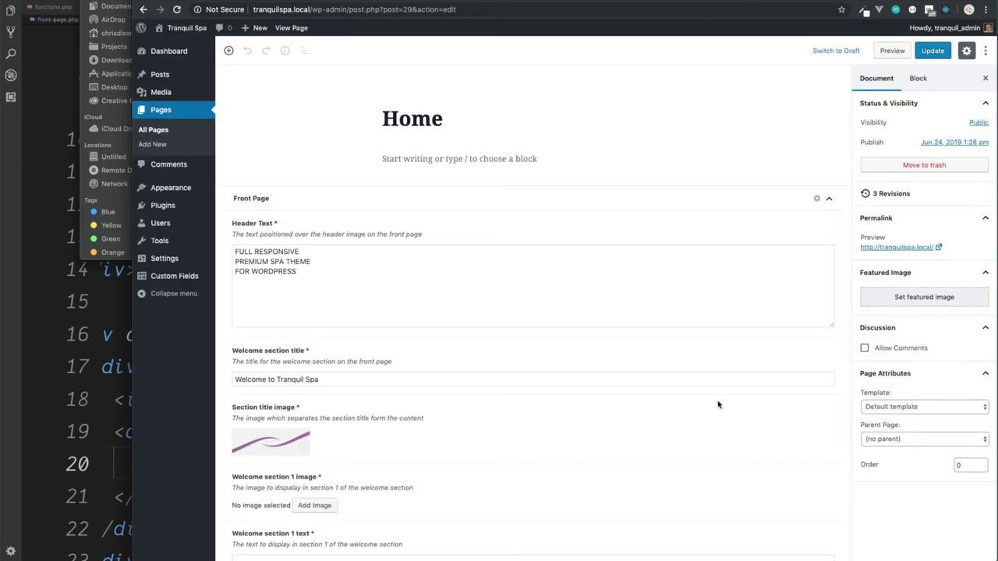
# Step: Upload makeup.jpg from the theme's images folder and choose it as the Welcome section 1 image
pyautogui.click(328, 506)
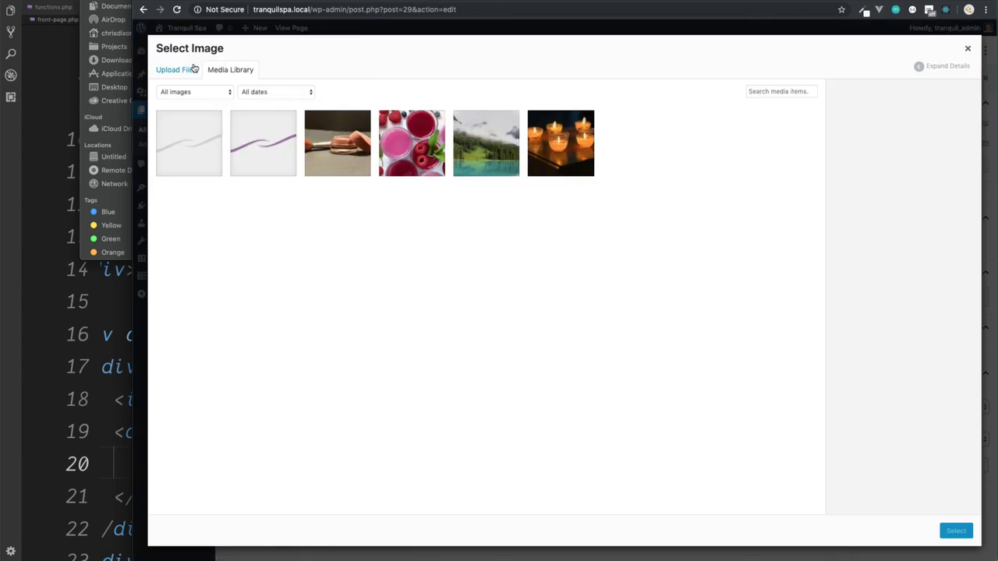
pyautogui.click(116, 59)
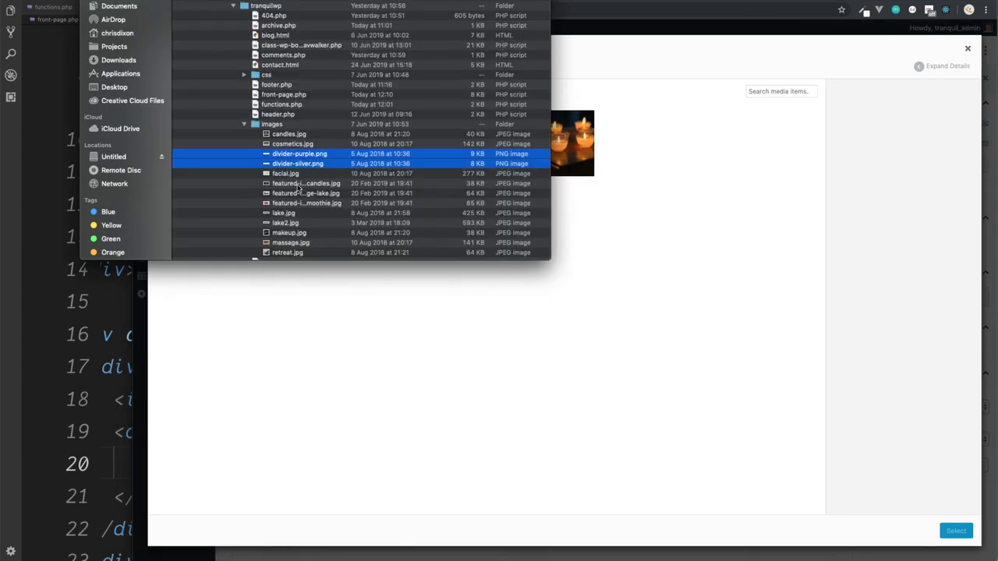
pyautogui.click(294, 234)
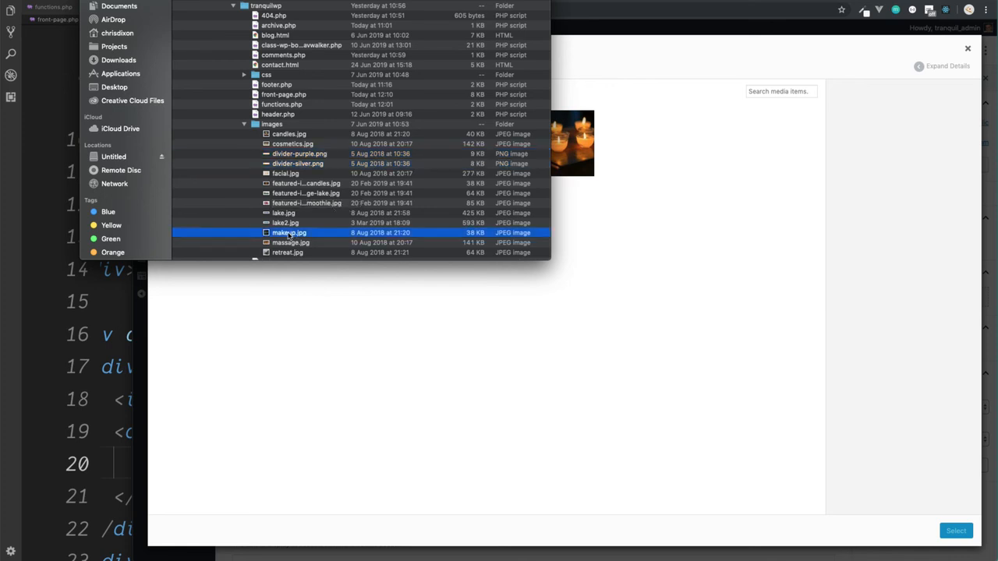
pyautogui.moveTo(288, 236); pyautogui.dragTo(642, 276)
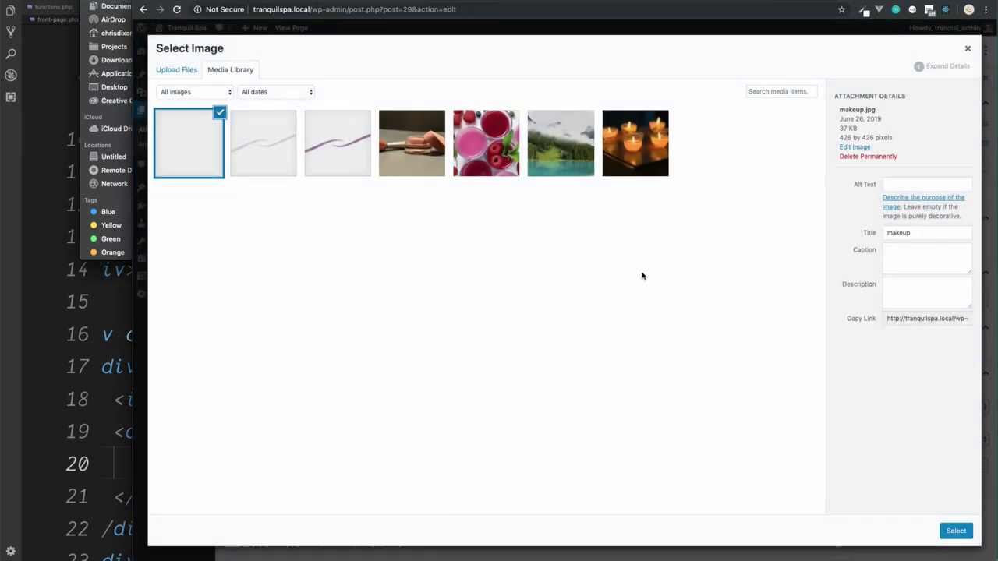
pyautogui.click(956, 531)
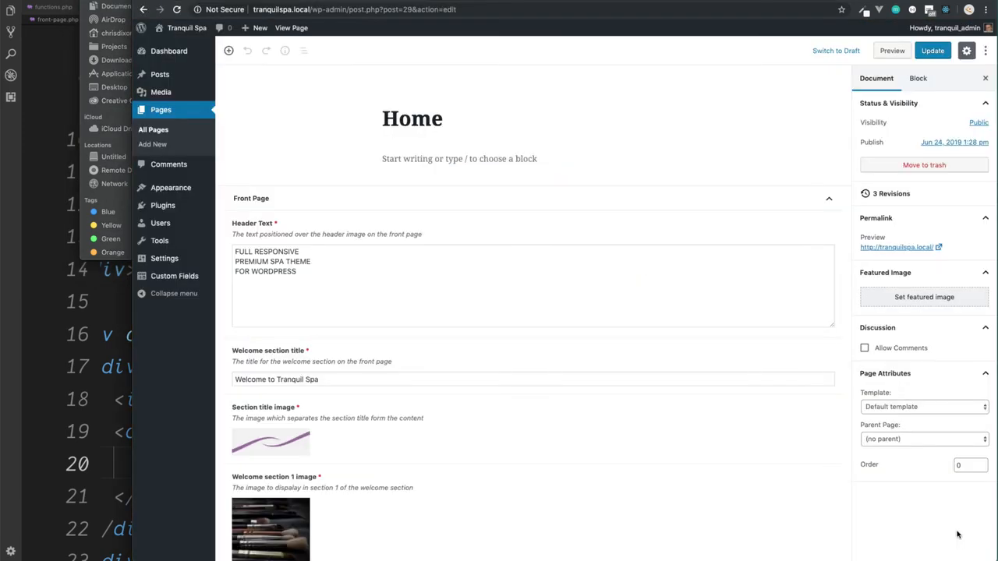
# Step: Update the Home page with the Welcome section 1 text "Hair & make up" and view its welcome section on the site
pyautogui.scroll(-2, 466, 394)
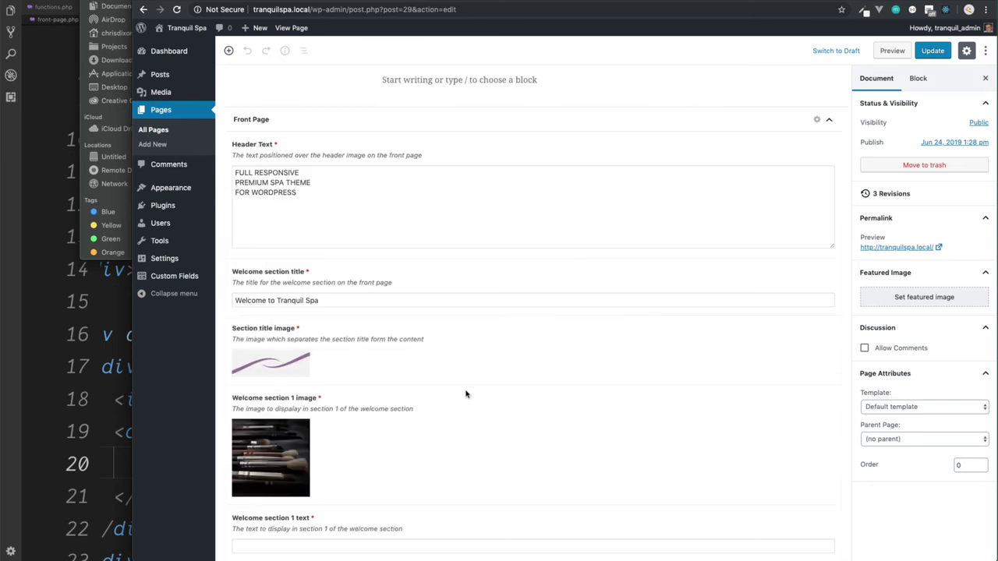
pyautogui.click(363, 545)
pyautogui.write('H')
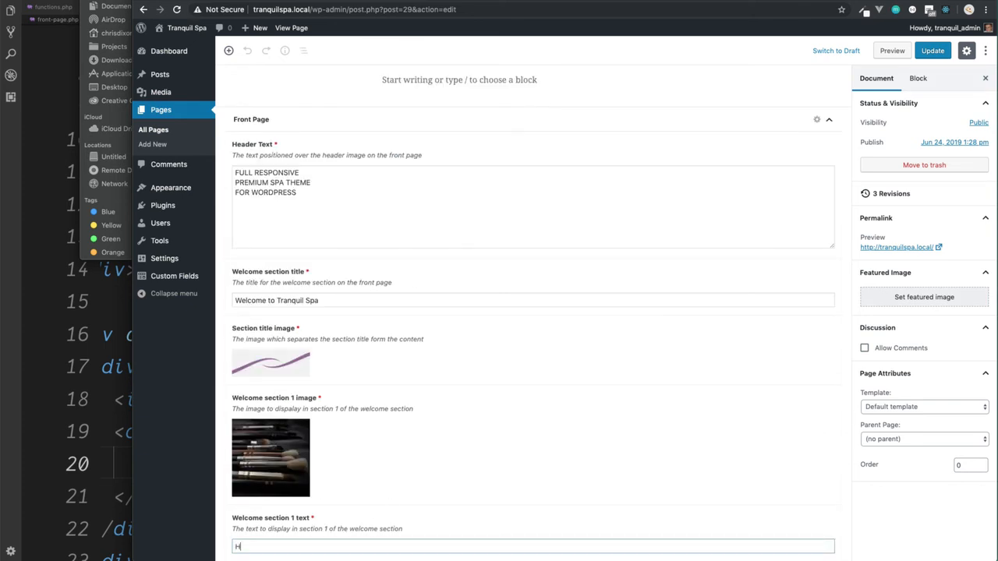
pyautogui.write('air & make upo')
pyautogui.press('BackSpace')
pyautogui.click(932, 50)
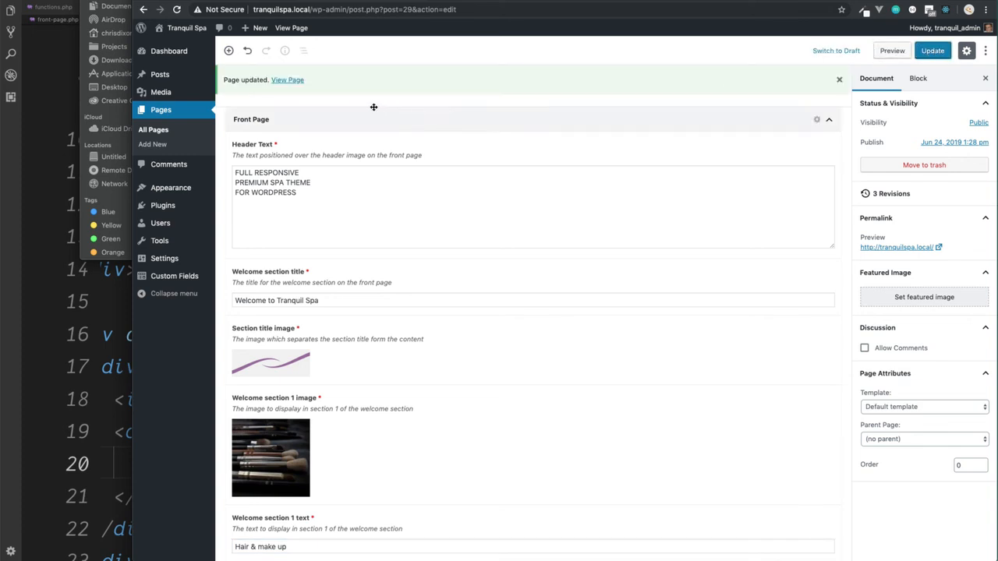
pyautogui.click(288, 79)
pyautogui.scroll(-3, 474, 277)
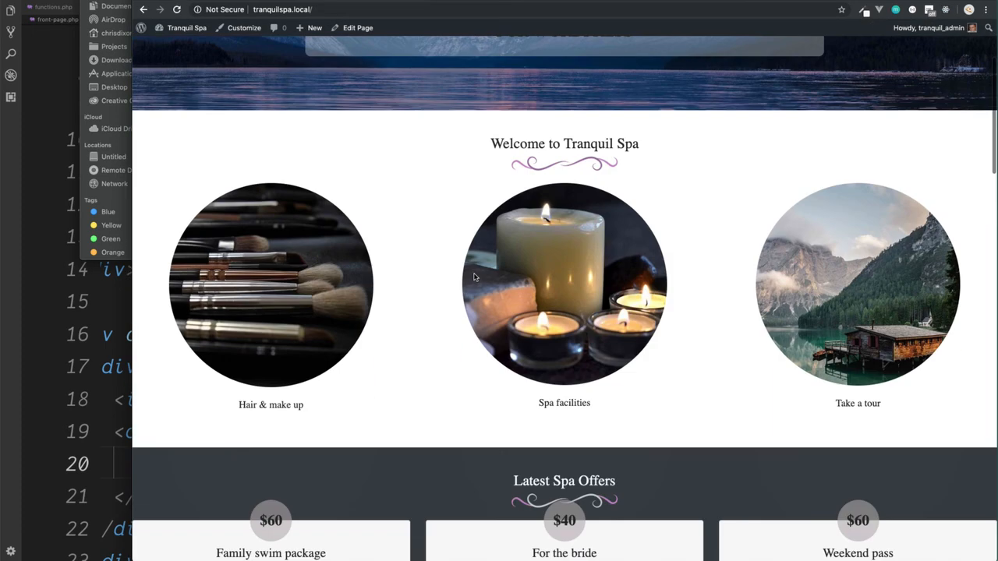